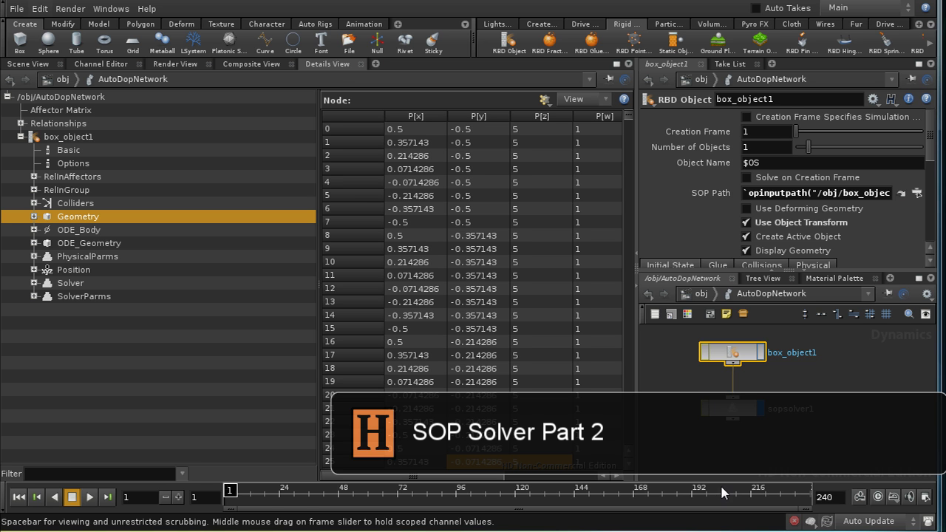
# - Place sopsolver1 beneath box_object1, check box_object1's info, and enter sopsolver1
pyautogui.moveTo(730, 412); pyautogui.dragTo(732, 439)
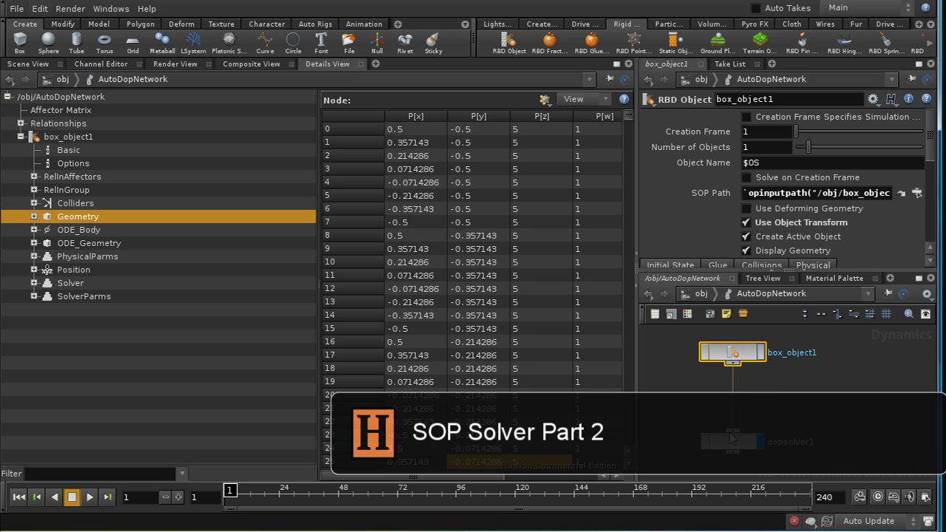
pyautogui.middleClick(742, 358)
pyautogui.doubleClick(742, 441)
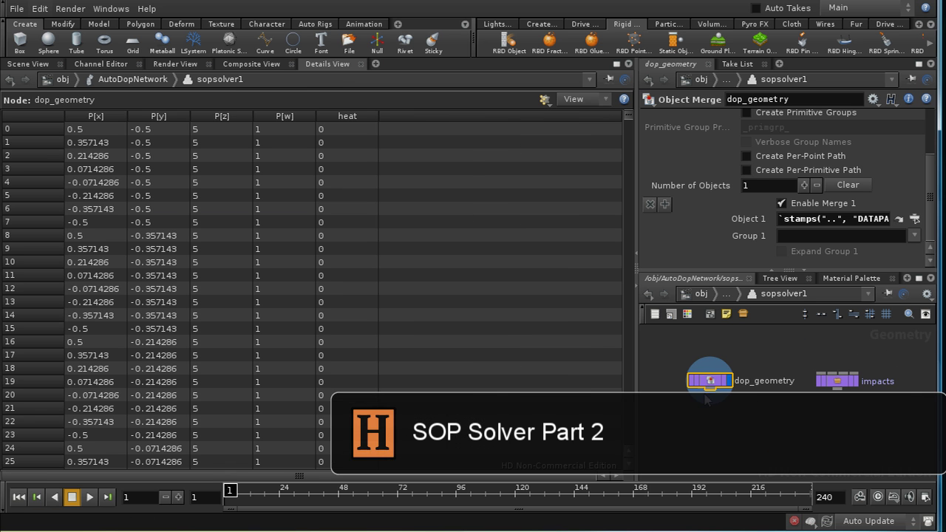
# - Inspect dop_geometry's attributes: 1472 points with heat 0 mapped to HEAT
pyautogui.middleClick(714, 383)
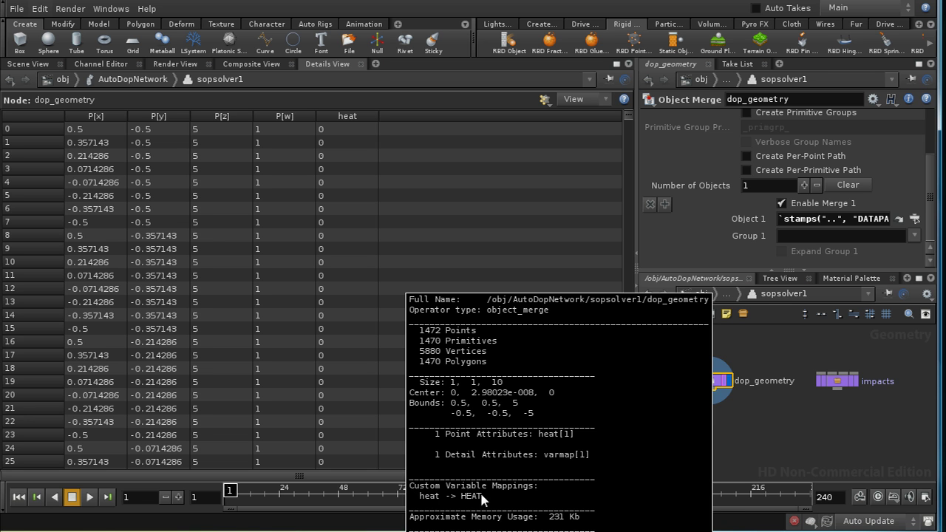
pyautogui.moveTo(481, 500); pyautogui.dragTo(562, 473, button='middle')
pyautogui.moveTo(750, 416); pyautogui.dragTo(834, 393, button='middle')
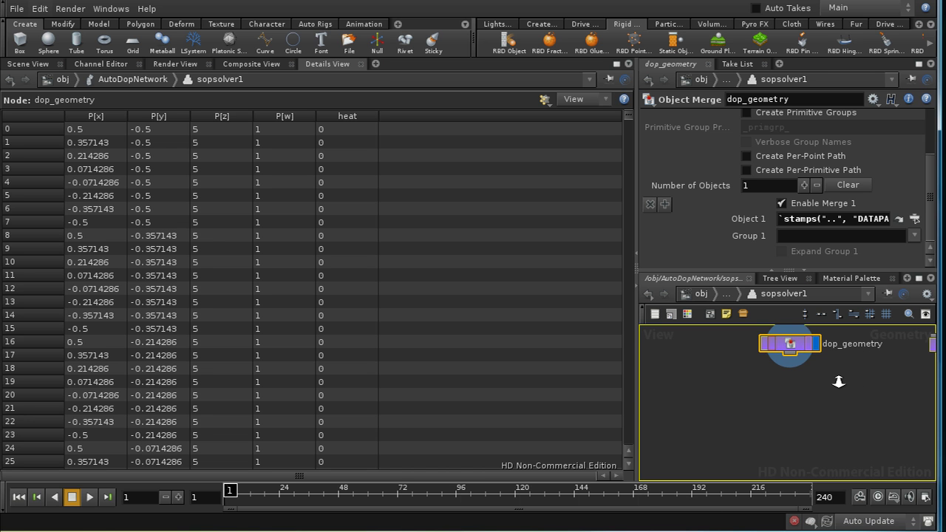
# - Add an Attribute Create node below dop_geometry and make it the displayed node
pyautogui.press('Tab')
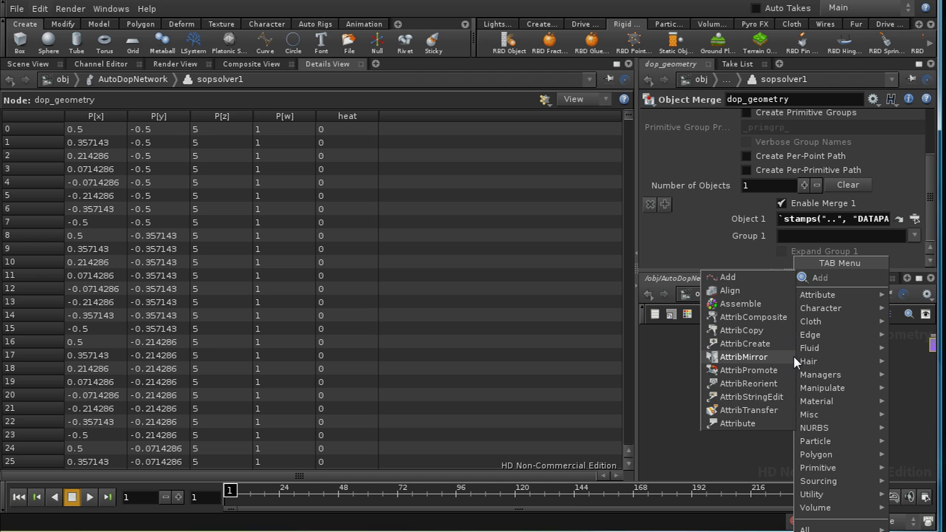
pyautogui.scroll(-1, 795, 361)
pyautogui.click(776, 304)
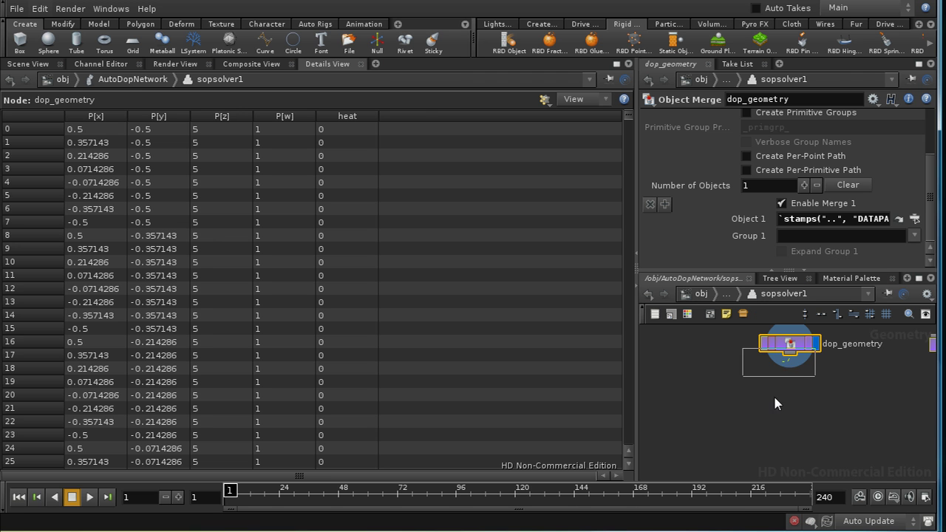
pyautogui.click(793, 411)
pyautogui.click(818, 406)
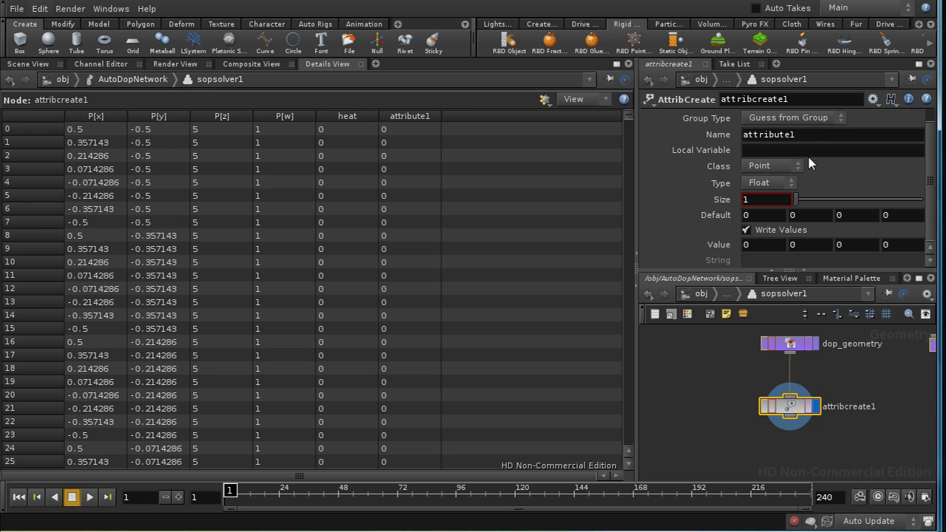
# - Name the attribute heat and set its value to $HEAT + 1
pyautogui.doubleClick(804, 136)
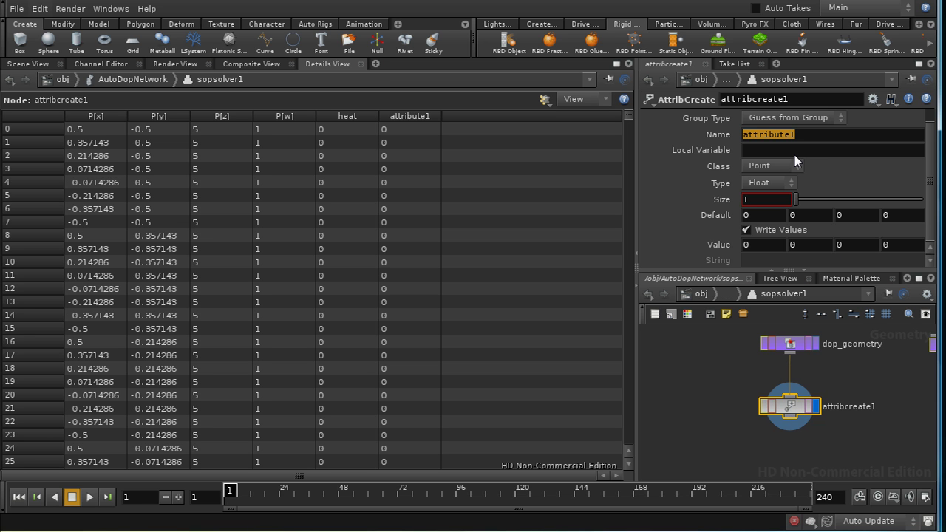
pyautogui.write('he')
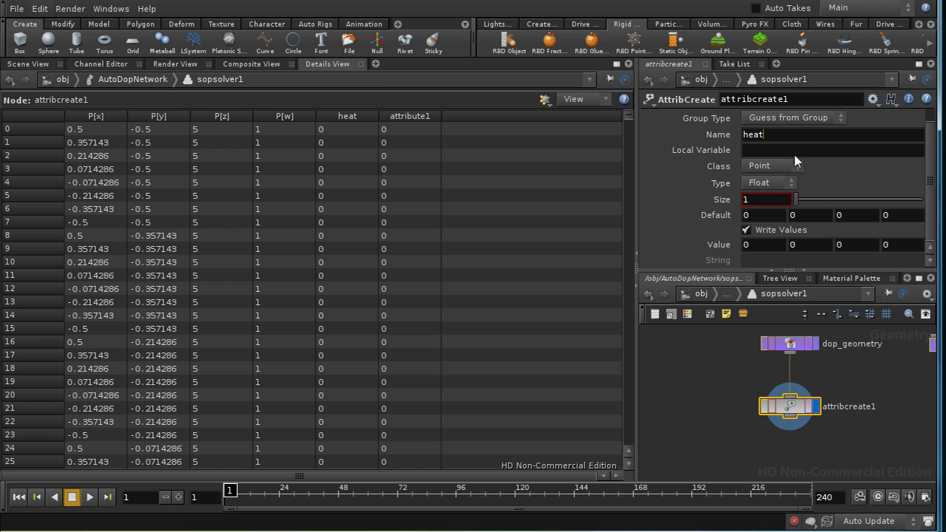
pyautogui.write('at')
pyautogui.click(757, 245)
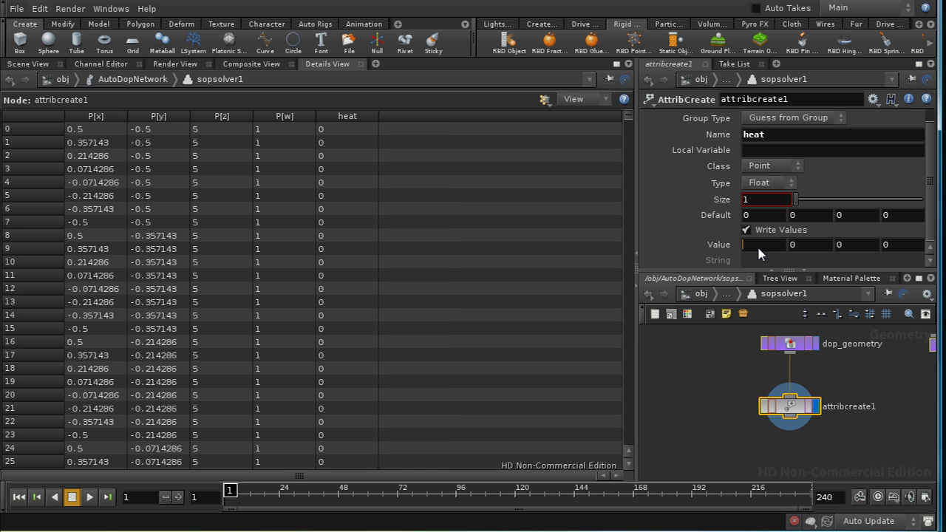
pyautogui.write('$HEAT ')
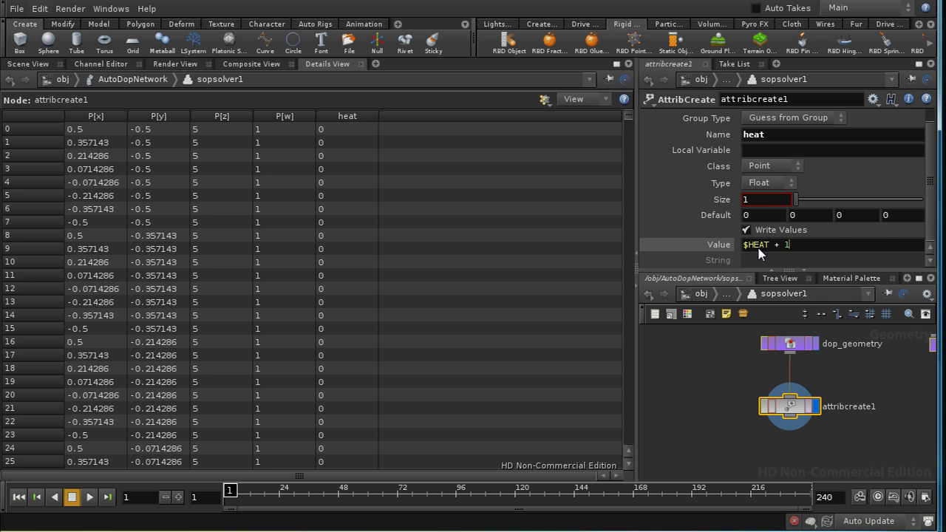
pyautogui.write('+ 1')
pyautogui.press('Return')
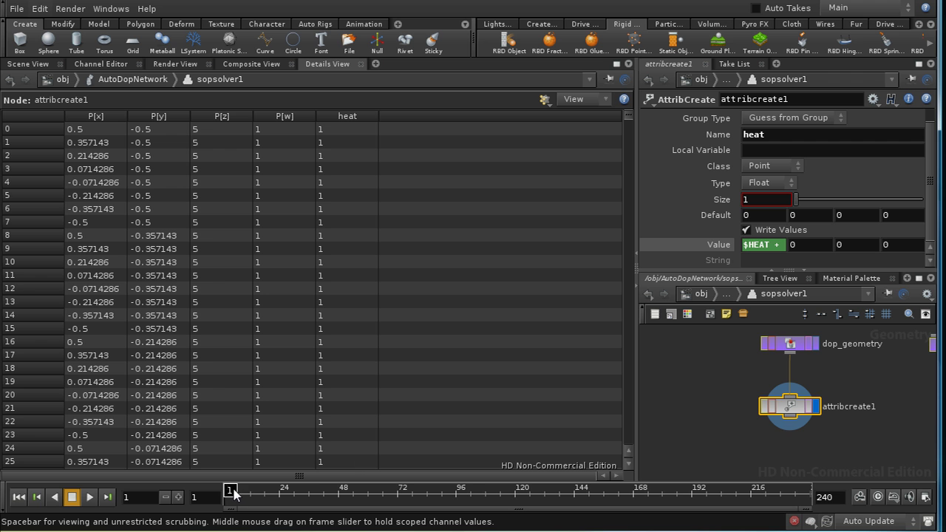
pyautogui.moveTo(231, 494); pyautogui.dragTo(300, 488)
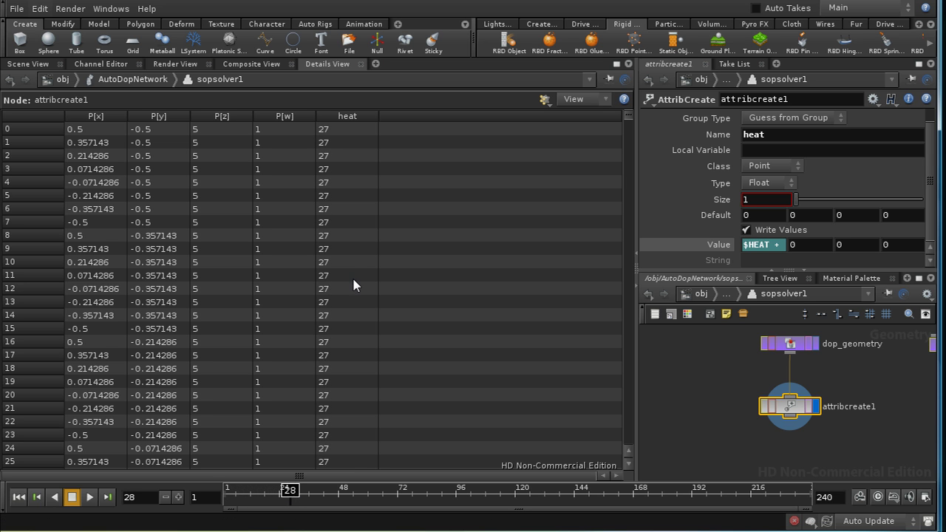
pyautogui.moveTo(289, 491); pyautogui.dragTo(224, 495)
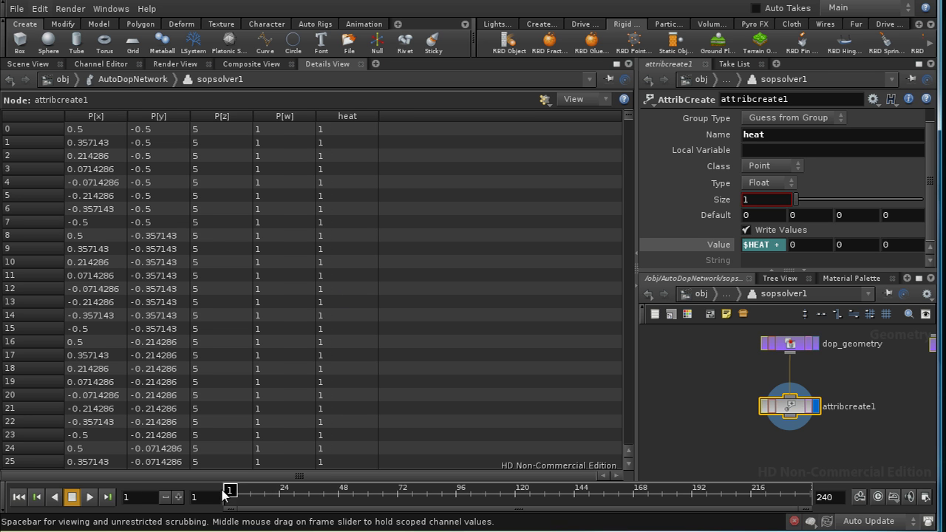
pyautogui.moveTo(868, 357); pyautogui.dragTo(869, 382, button='middle')
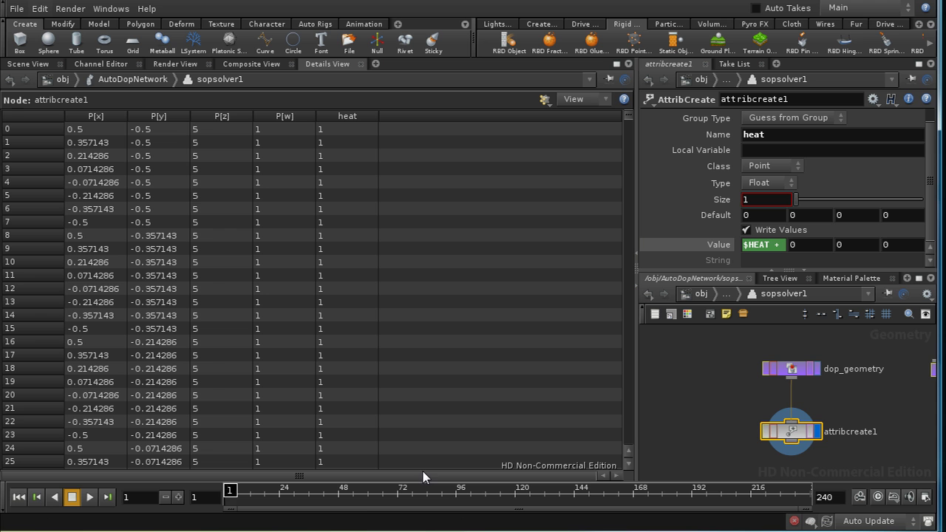
pyautogui.click(239, 497)
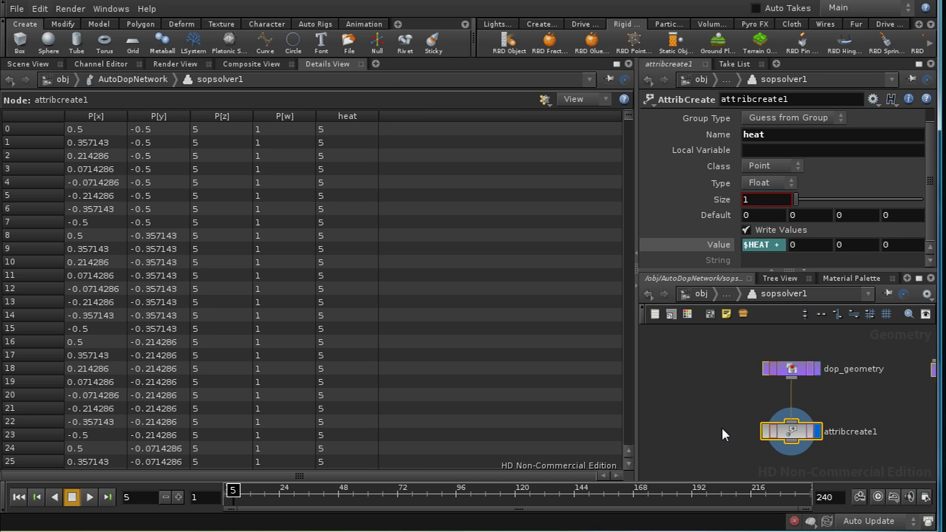
pyautogui.click(230, 494)
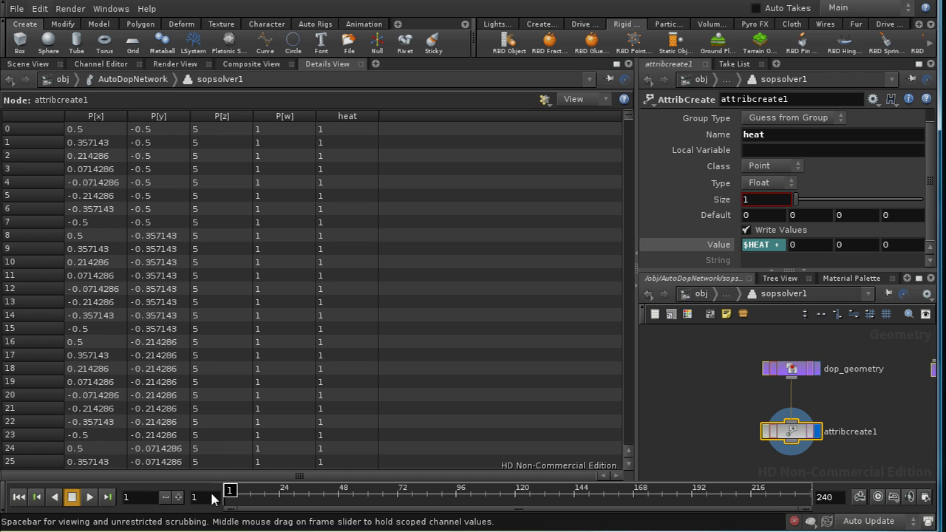
# - Return to /obj and move AutoDopNetwork beside box_object1
pyautogui.click(698, 294)
pyautogui.press('h')
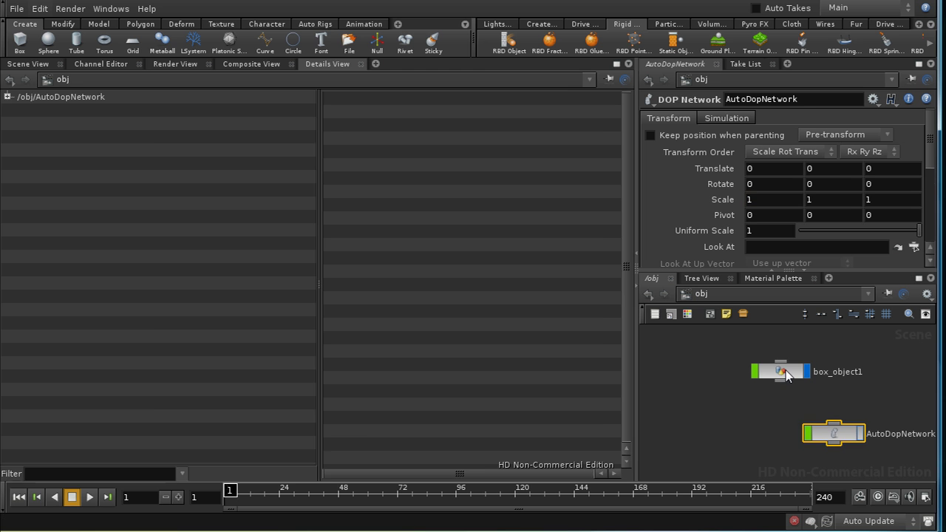
pyautogui.click(787, 375)
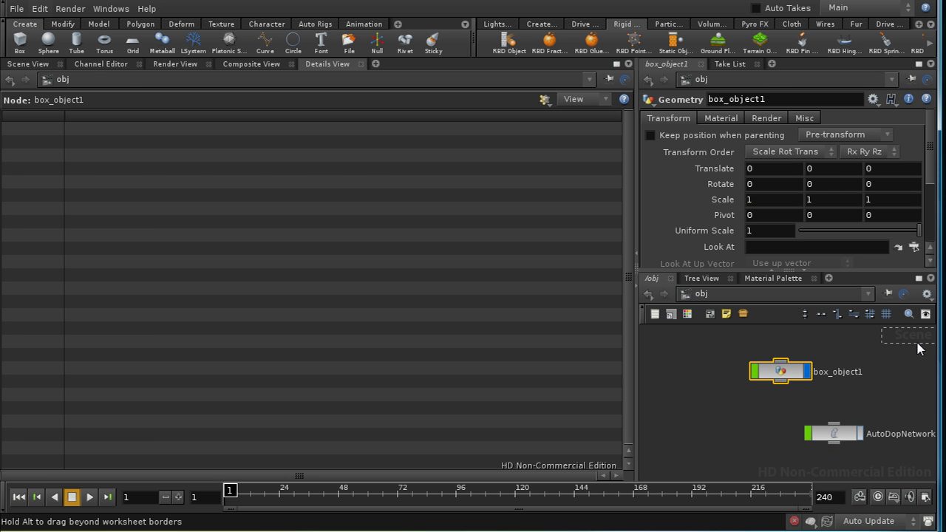
pyautogui.moveTo(920, 349); pyautogui.dragTo(920, 378)
# - Enter box_object1 and select dopimport1 to view its heat and velocity point data
pyautogui.doubleClick(780, 376)
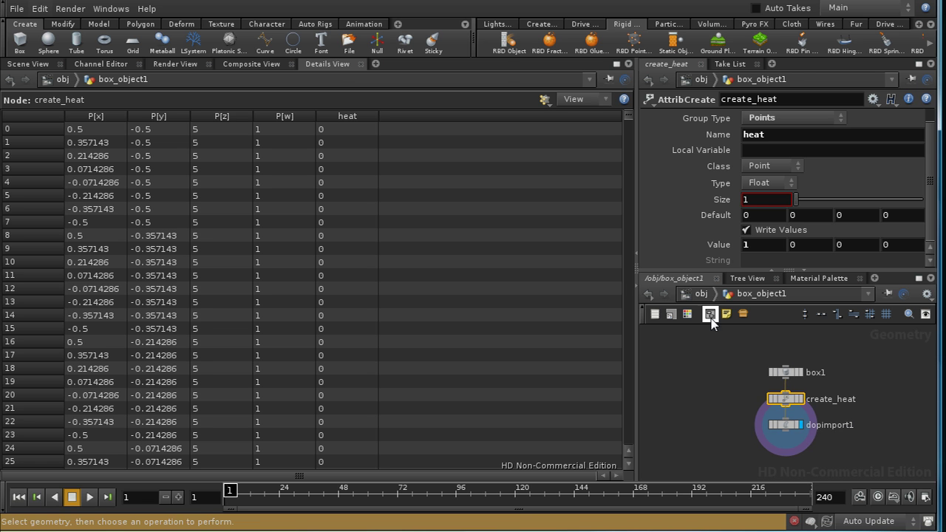
pyautogui.scroll(3, 878, 435)
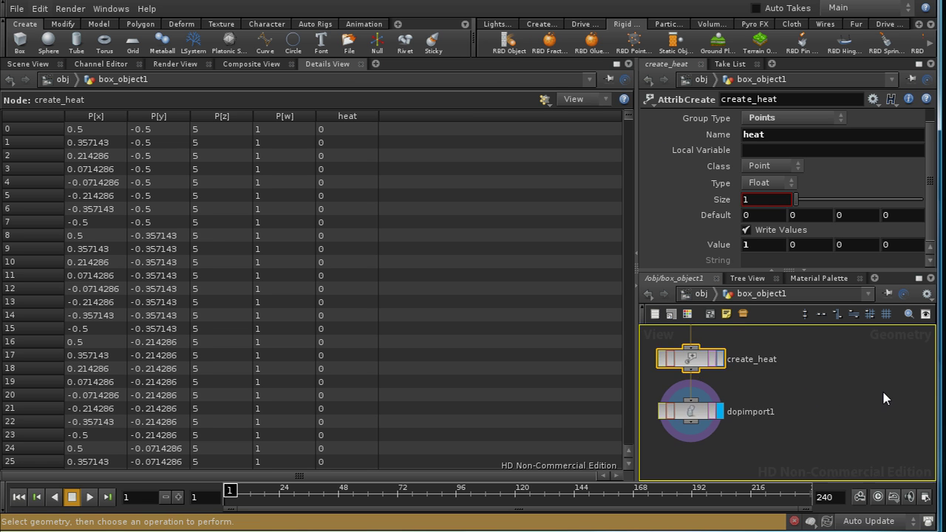
pyautogui.moveTo(747, 415); pyautogui.dragTo(865, 418, button='middle')
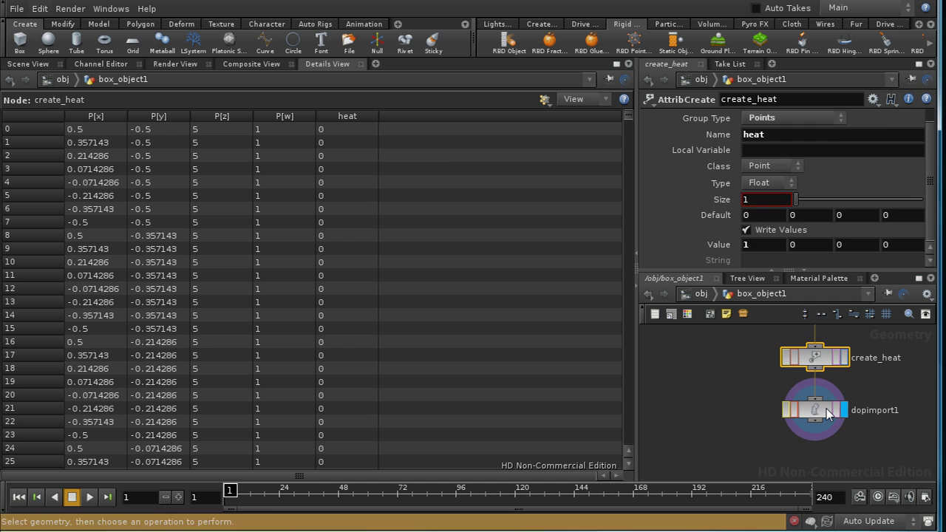
pyautogui.click(826, 409)
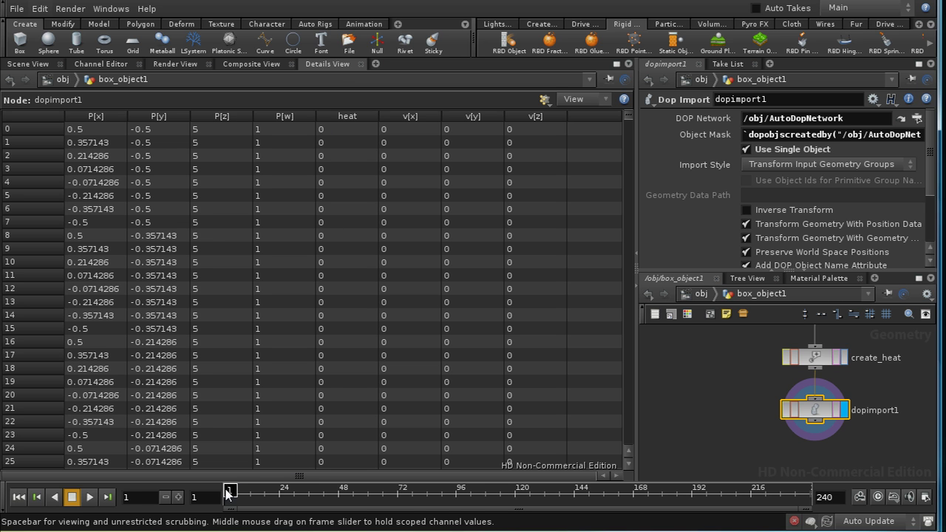
pyautogui.moveTo(233, 494); pyautogui.dragTo(288, 493)
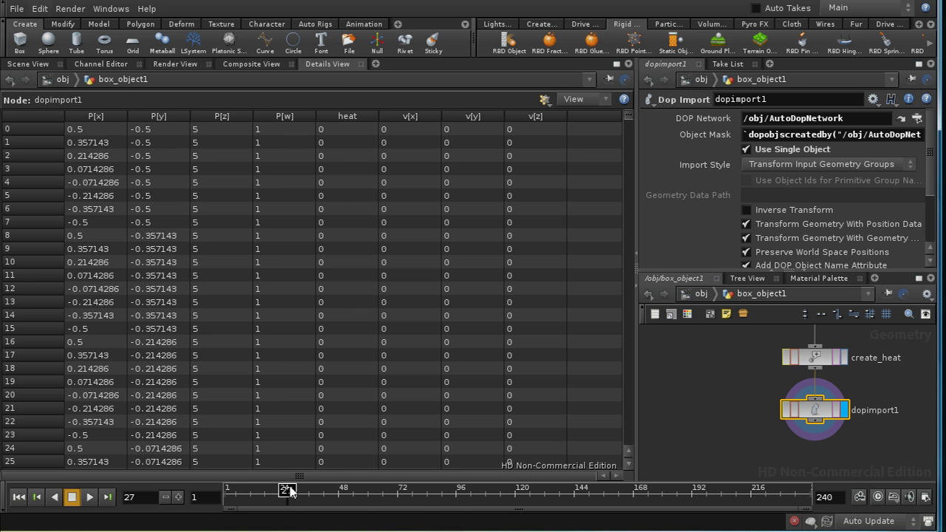
pyautogui.moveTo(289, 491); pyautogui.dragTo(229, 492)
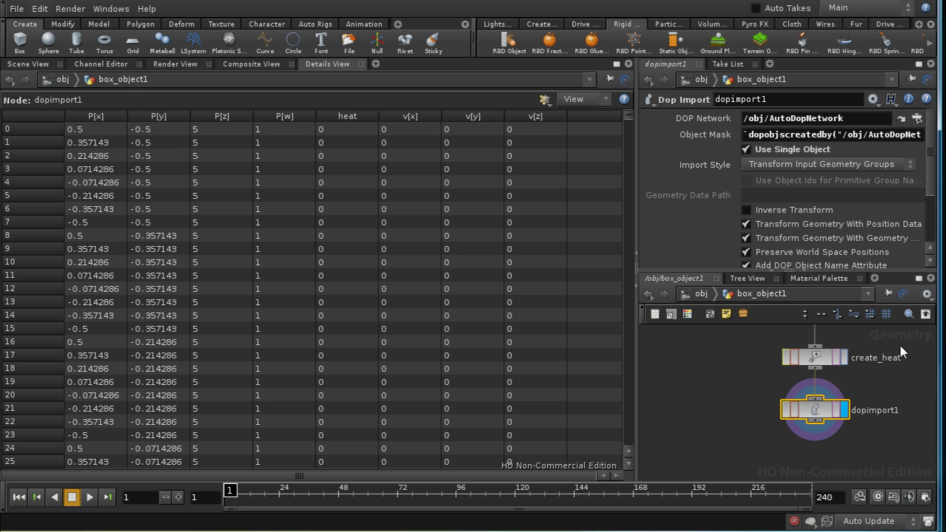
pyautogui.press('h')
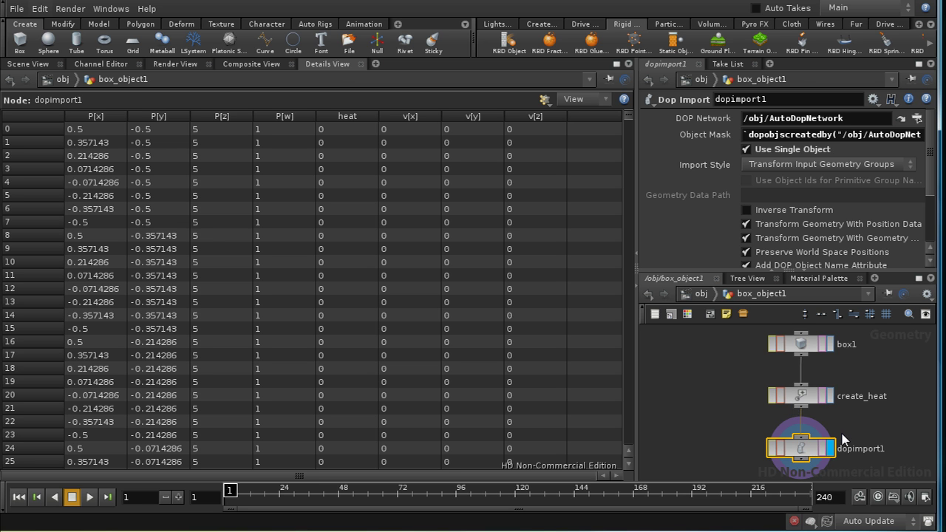
pyautogui.moveTo(876, 463); pyautogui.dragTo(869, 432)
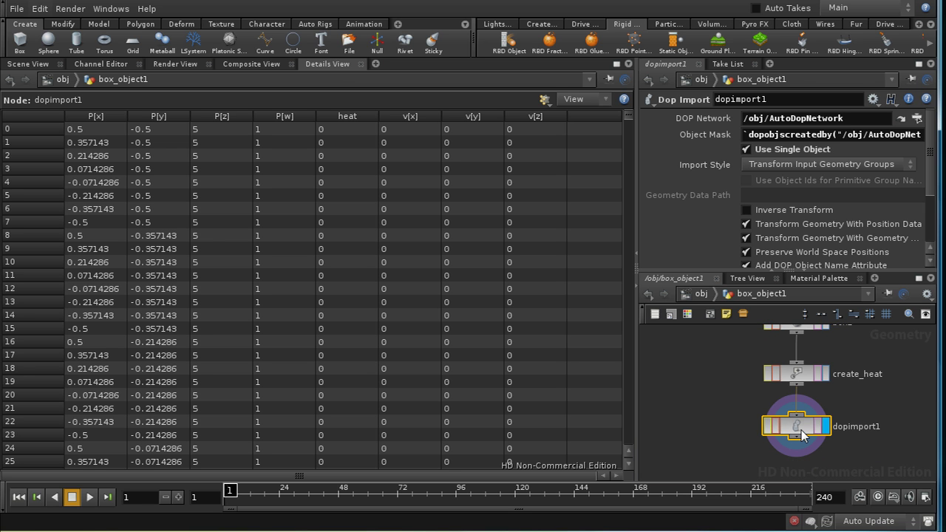
# - Set dopimport1's Import Style to Fetch Geometry from DOP Network
pyautogui.click(829, 167)
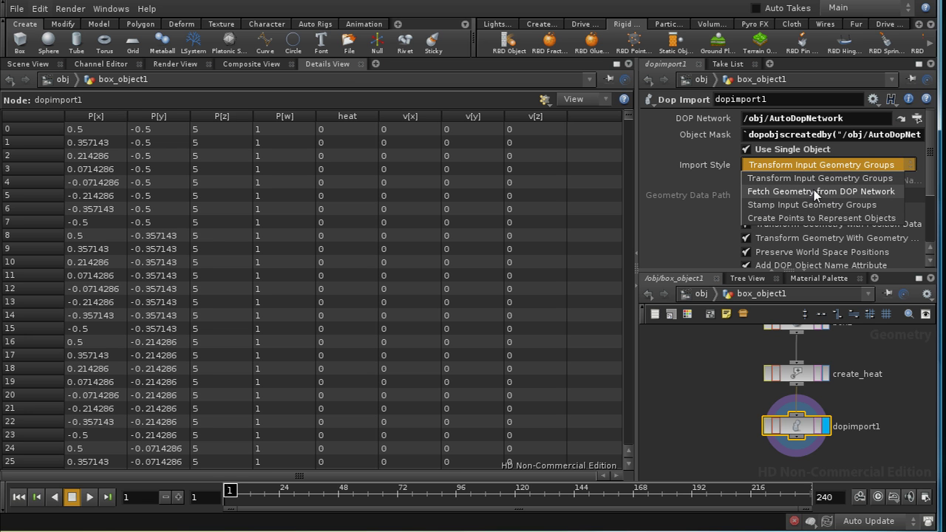
pyautogui.click(863, 194)
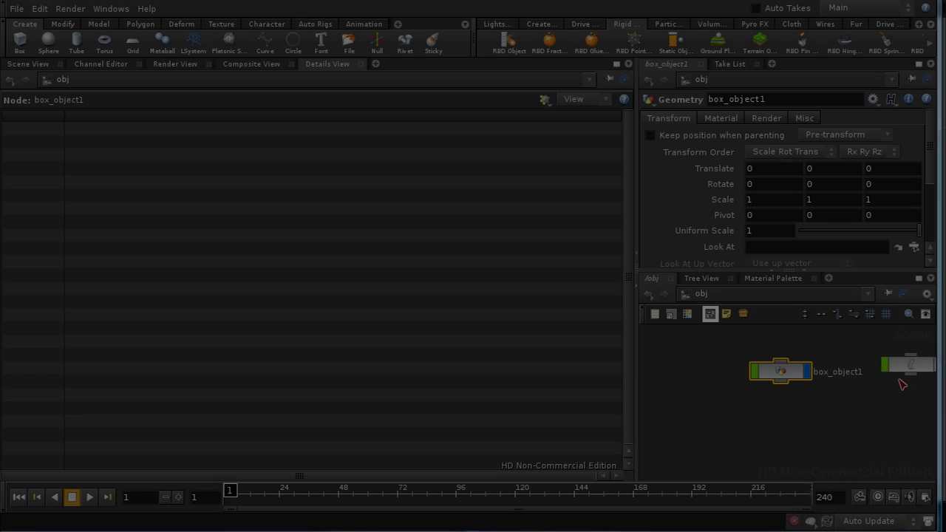
# - Enter AutoDopNetwork and select the box_object1 RBD object
pyautogui.doubleClick(833, 375)
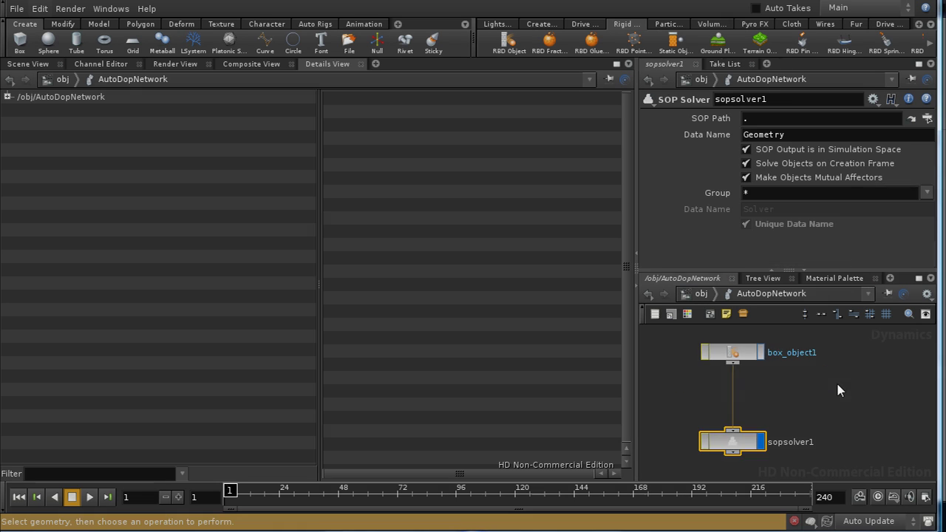
pyautogui.moveTo(839, 413); pyautogui.dragTo(874, 471, button='middle')
pyautogui.click(767, 410)
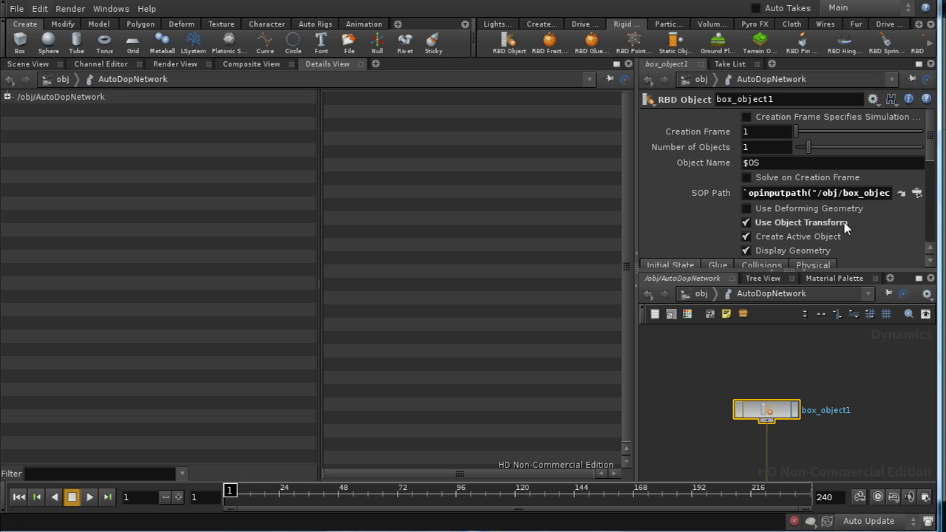
# - Uncheck Use Volume Based Collision Detection on box_object1's Collisions settings
pyautogui.scroll(-3, 792, 187)
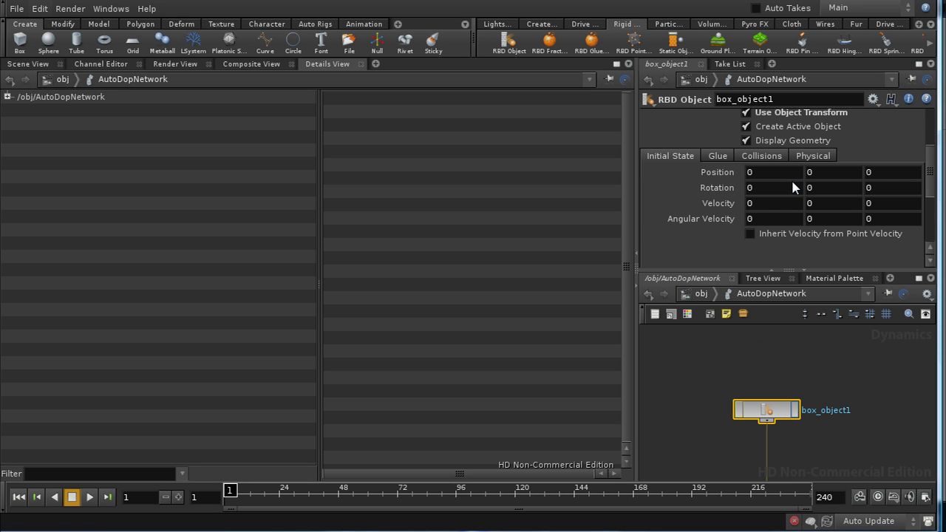
pyautogui.click(761, 156)
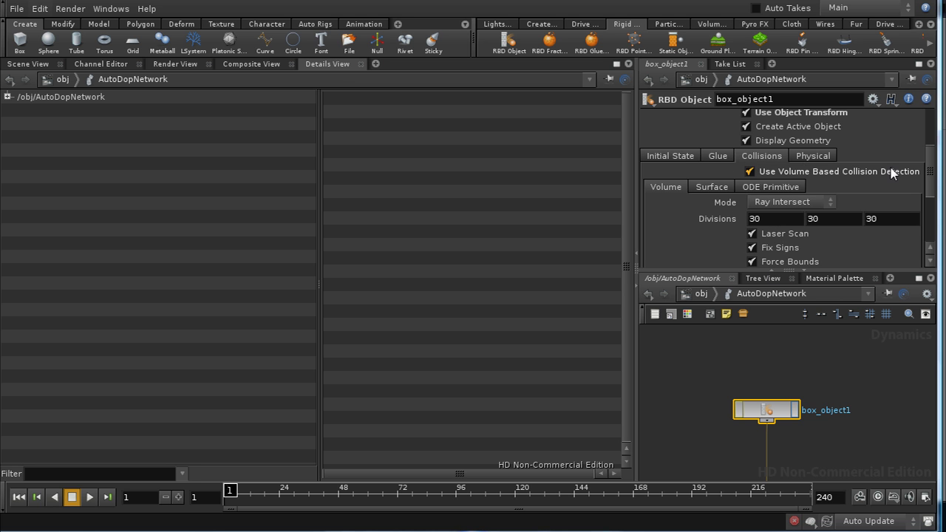
pyautogui.click(749, 172)
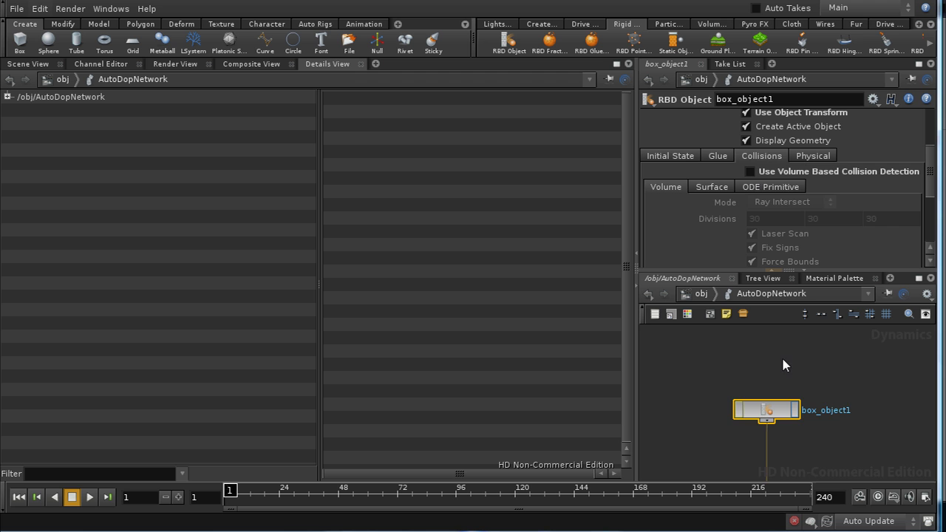
pyautogui.moveTo(808, 475); pyautogui.dragTo(769, 363, button='middle')
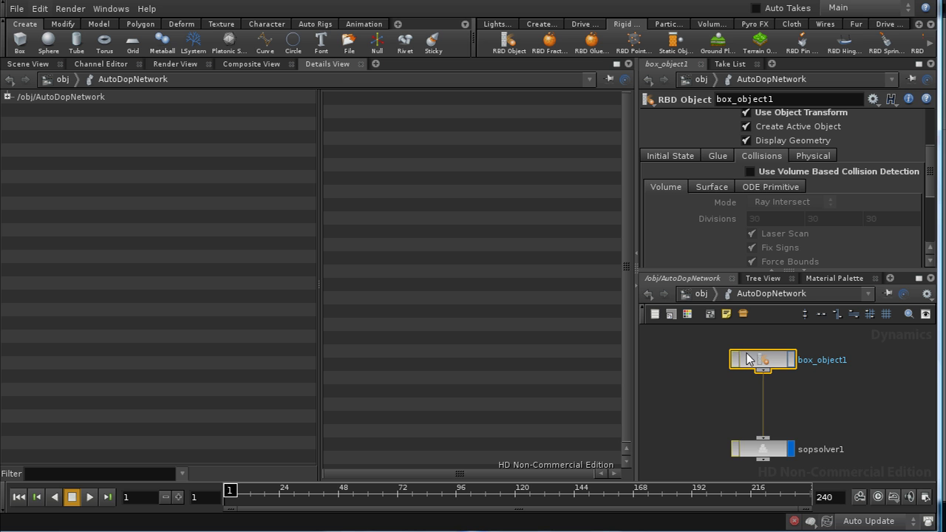
pyautogui.moveTo(780, 416); pyautogui.dragTo(803, 402, button='middle')
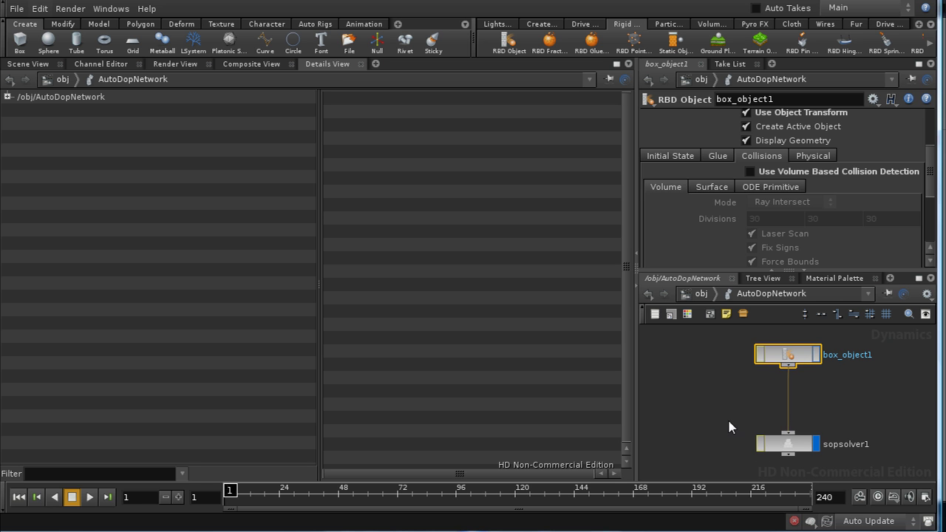
# - Go up to /obj, switch to the Scene View, and tumble to see the box from above
pyautogui.press('u')
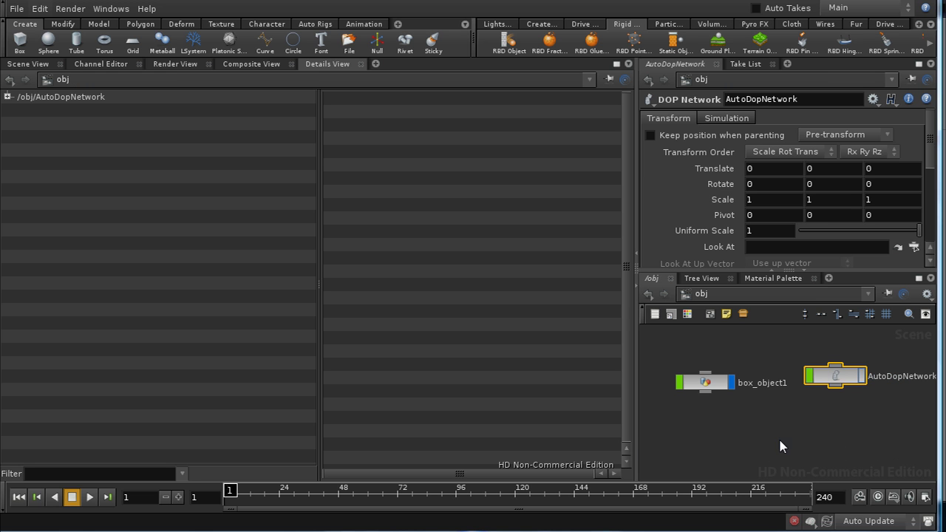
pyautogui.moveTo(775, 429); pyautogui.dragTo(811, 420, button='middle')
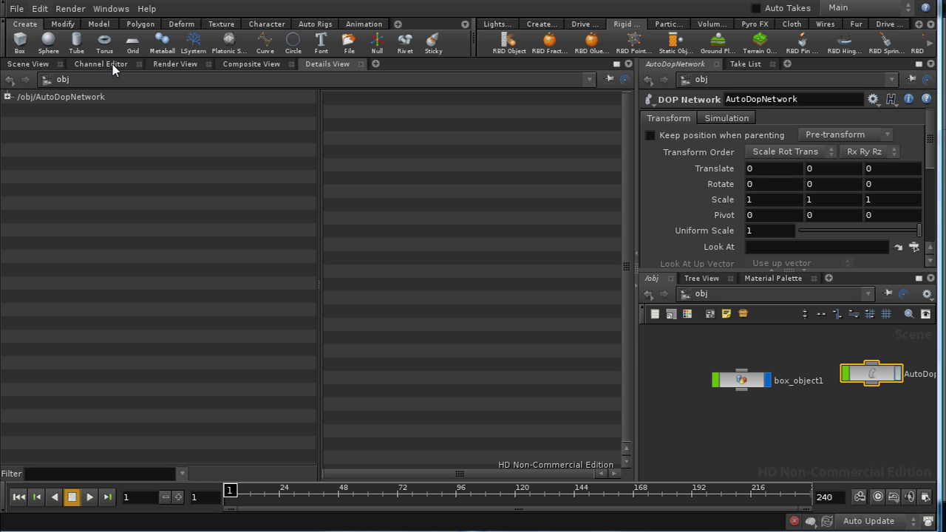
pyautogui.click(27, 65)
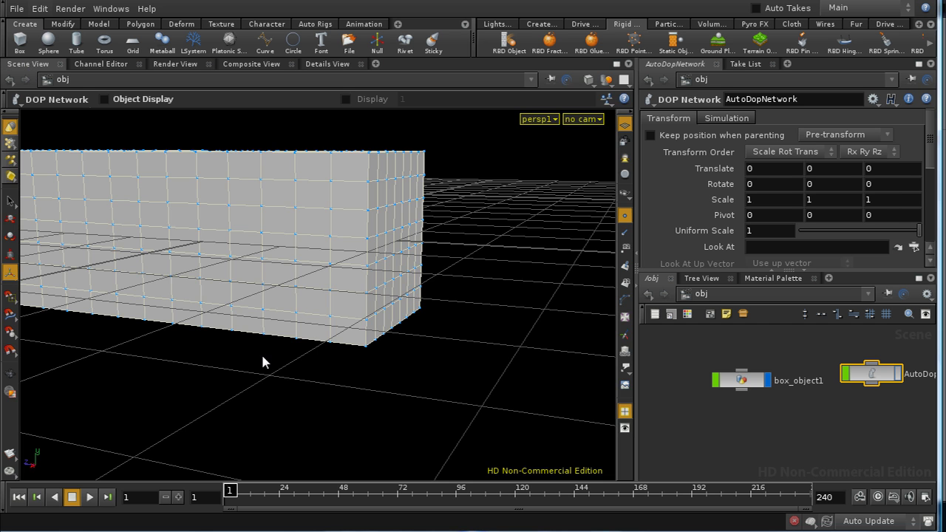
pyautogui.moveTo(458, 324); pyautogui.dragTo(463, 343)
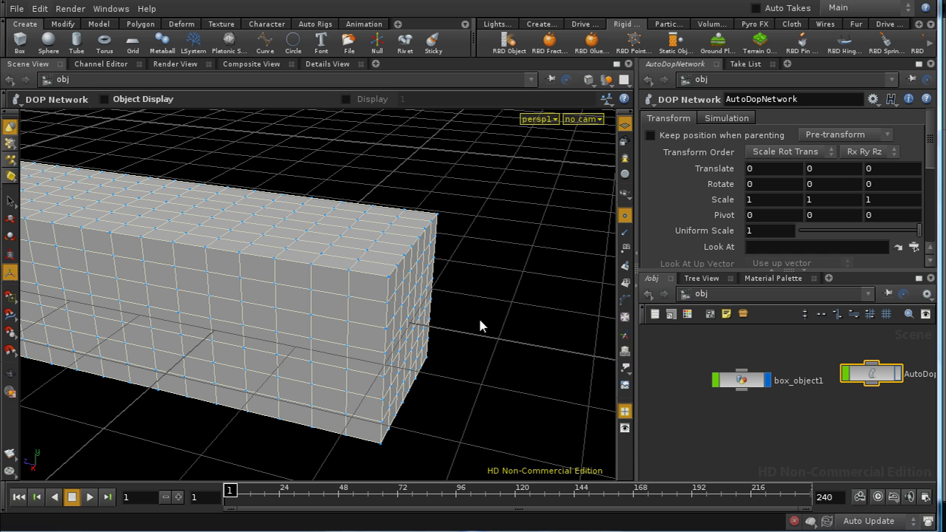
# - In viewport Display Options, create a new custom Attribute Text option (text1)
pyautogui.press('d')
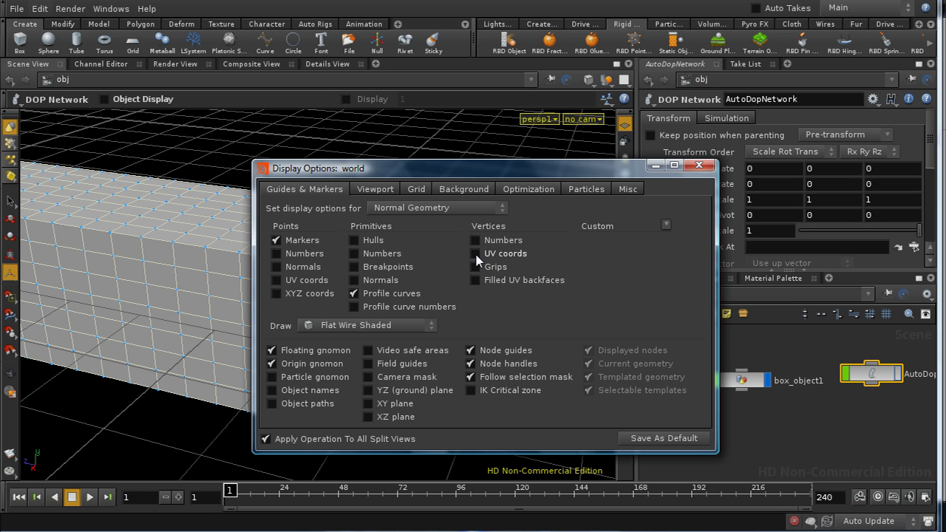
pyautogui.moveTo(470, 169); pyautogui.dragTo(431, 161)
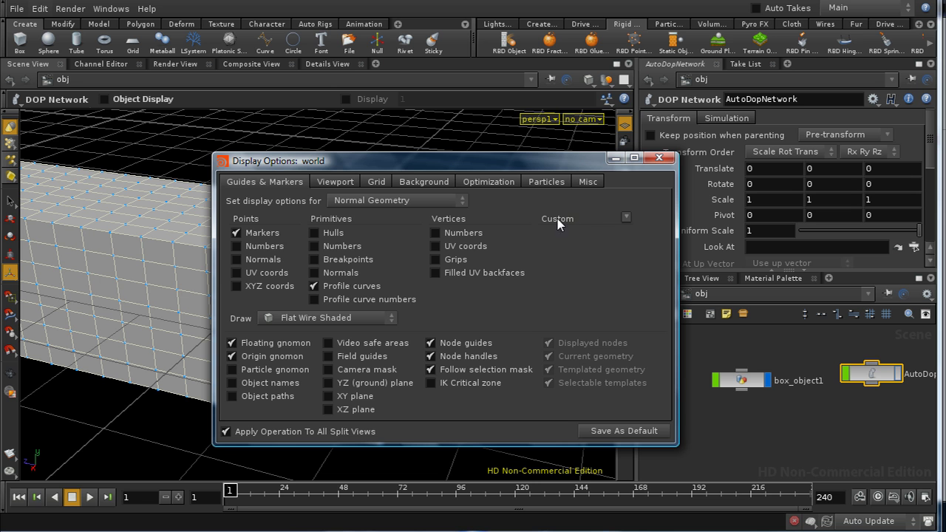
pyautogui.click(626, 219)
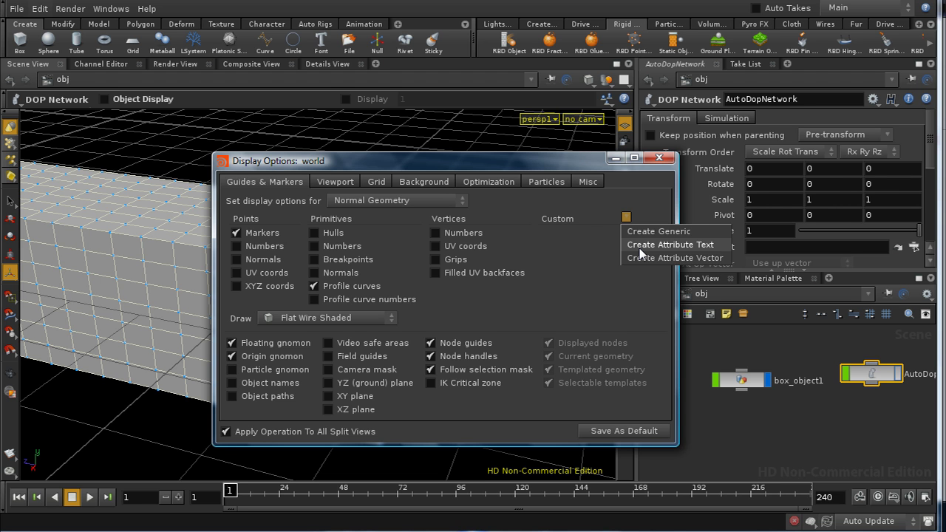
pyautogui.click(640, 245)
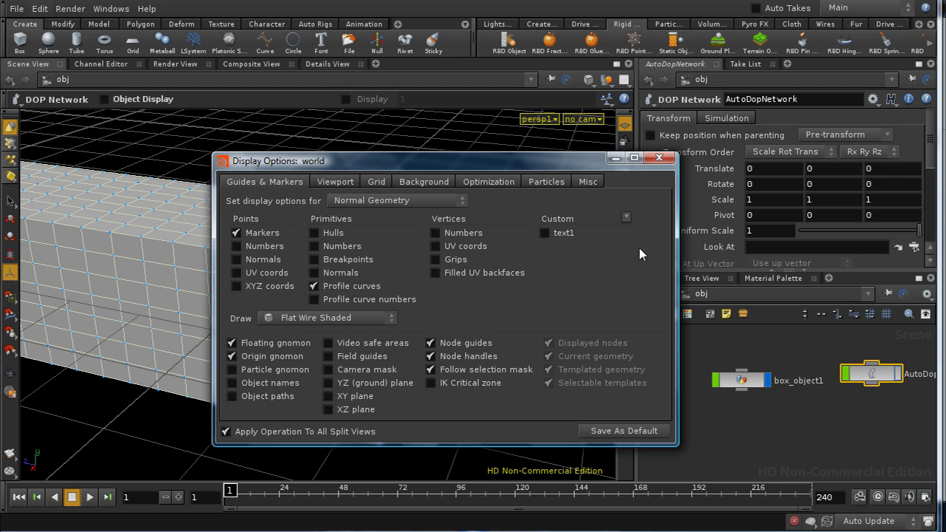
# - Edit text1 to be named heat showing the heat attribute, accept, and close
pyautogui.rightClick(570, 235)
pyautogui.click(575, 244)
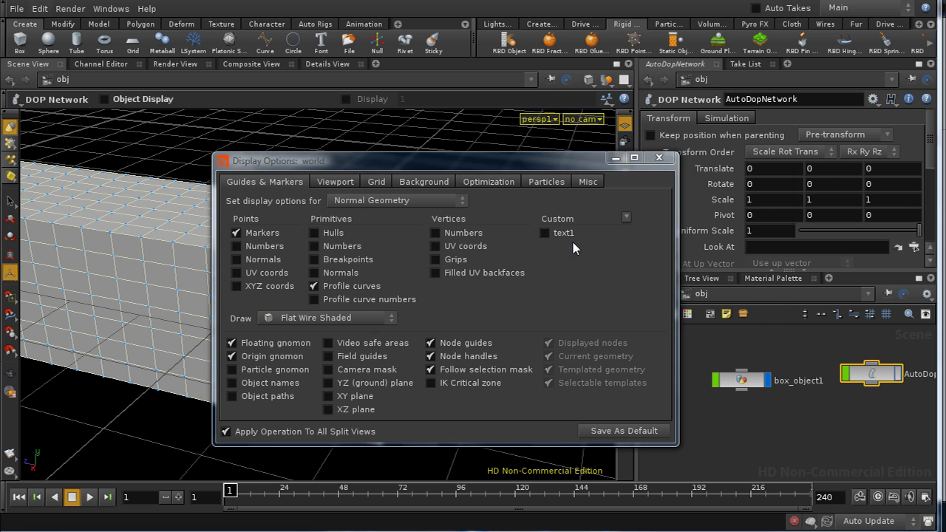
pyautogui.moveTo(509, 147); pyautogui.dragTo(441, 150)
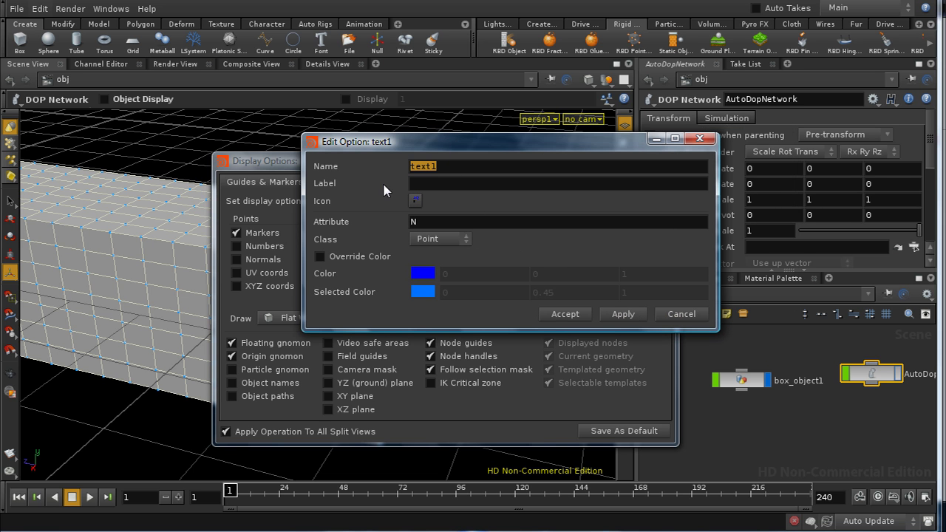
pyautogui.write('hea')
pyautogui.write('heat')
pyautogui.click(624, 314)
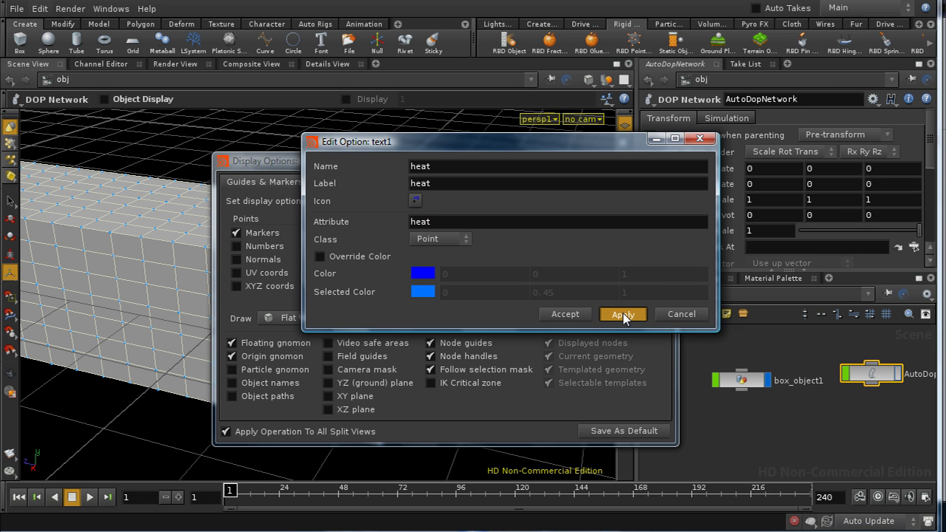
pyautogui.click(583, 318)
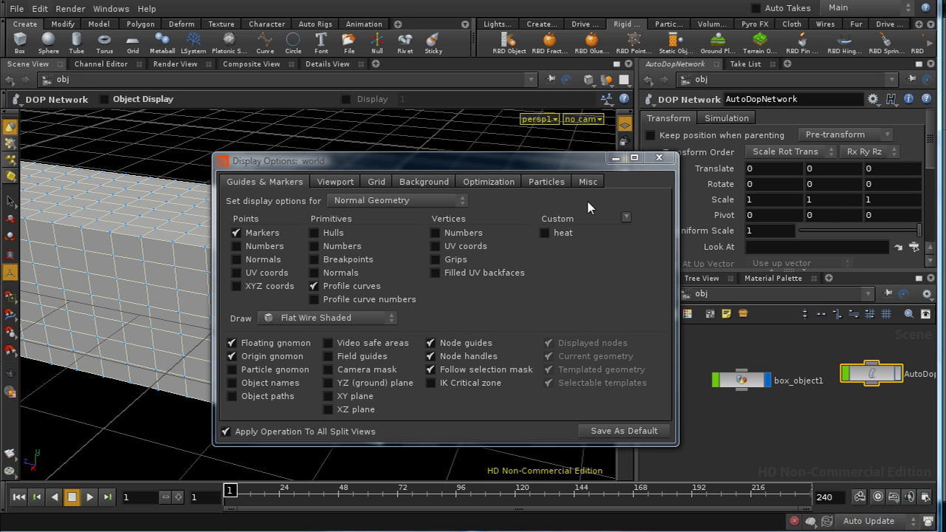
pyautogui.click(659, 158)
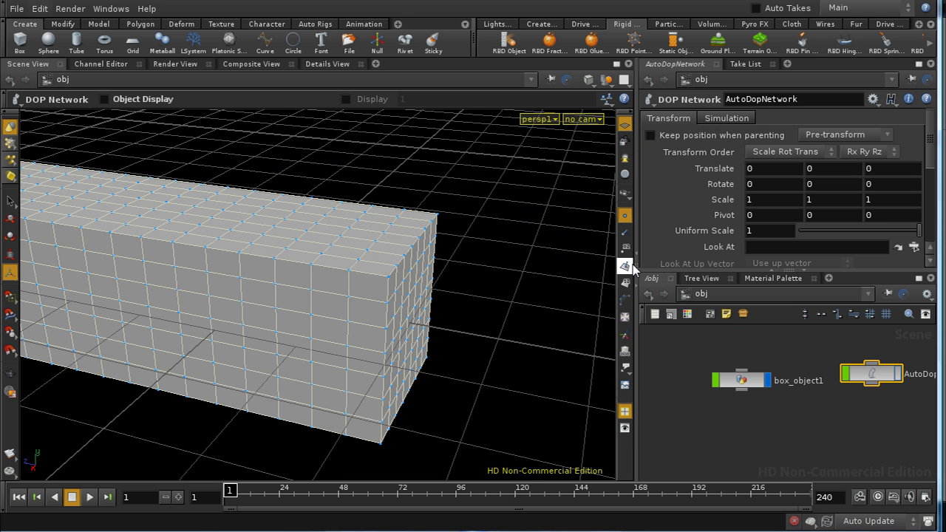
# - Enable the heat custom display option and dolly in on the labelled box
pyautogui.click(627, 370)
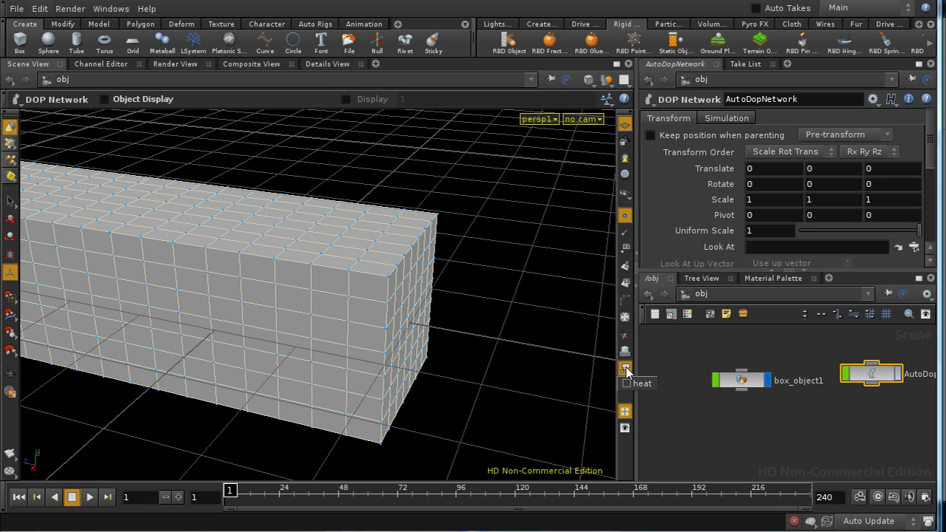
pyautogui.click(640, 384)
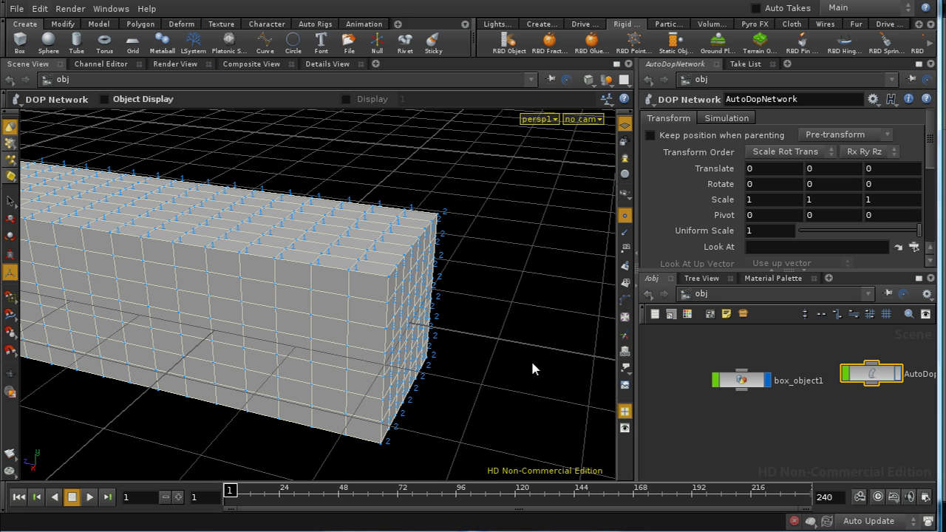
pyautogui.press('Escape')
pyautogui.moveTo(526, 355); pyautogui.dragTo(494, 184, button='right')
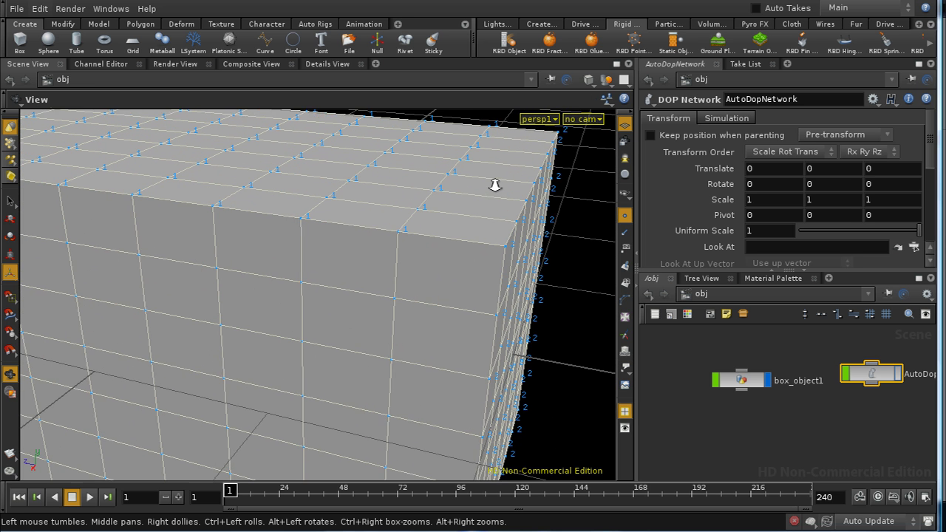
pyautogui.moveTo(493, 271); pyautogui.dragTo(474, 271)
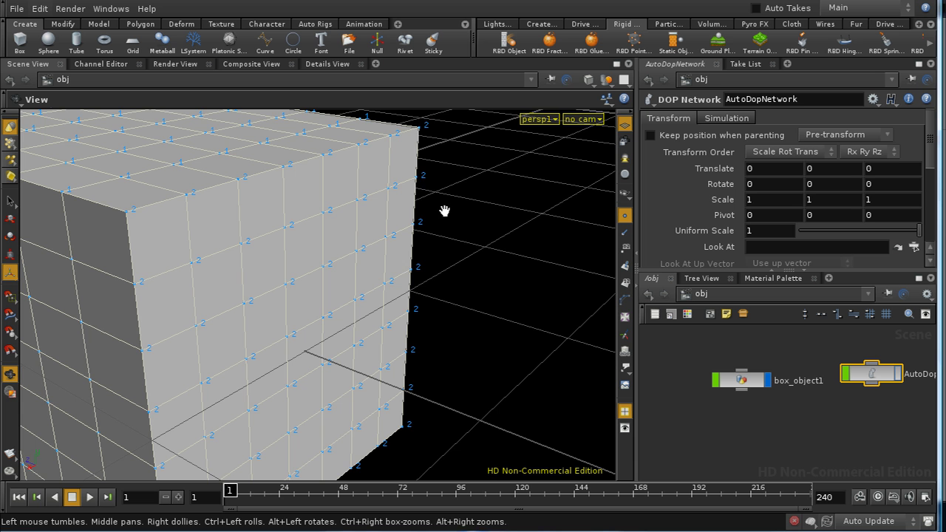
# - Orbit to inspect heat labels: 1 across the top, 2 along the side edges
pyautogui.press('Escape')
pyautogui.moveTo(444, 173); pyautogui.dragTo(412, 200)
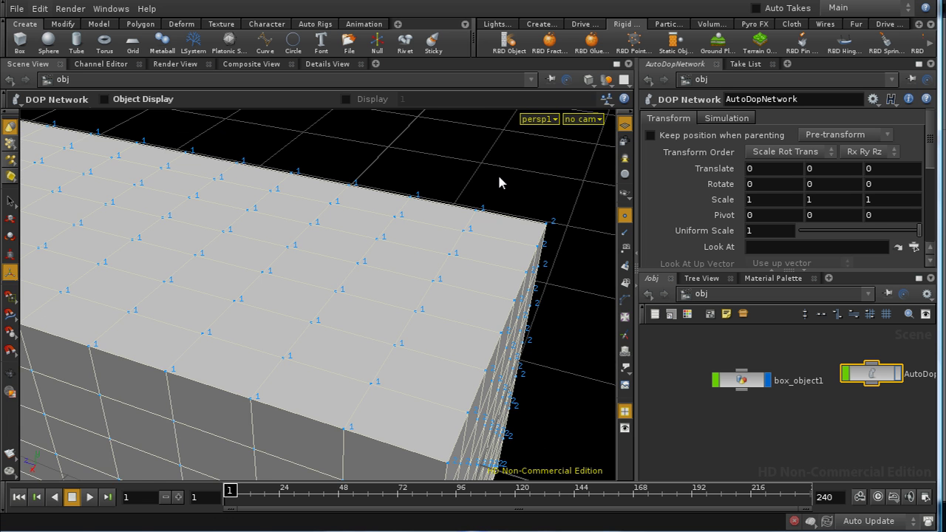
pyautogui.press('space')
pyautogui.moveTo(505, 180); pyautogui.dragTo(513, 205)
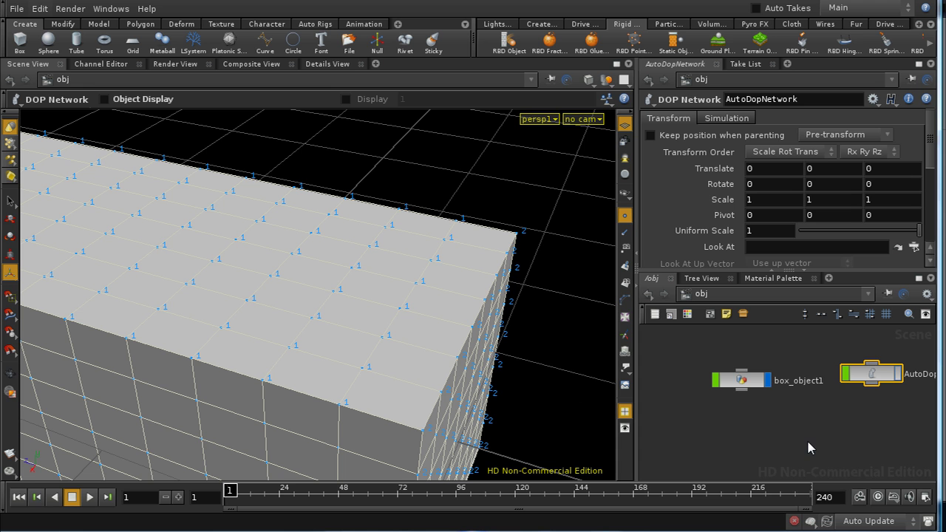
pyautogui.moveTo(807, 439); pyautogui.dragTo(786, 423, button='middle')
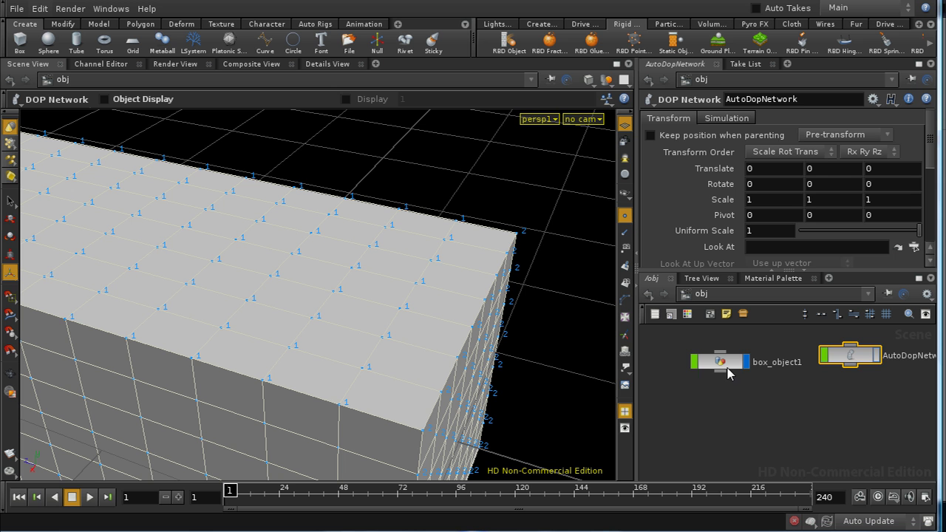
# - Enter AutoDopNetwork and sopsolver1, then delete attribcreate1
pyautogui.doubleClick(855, 358)
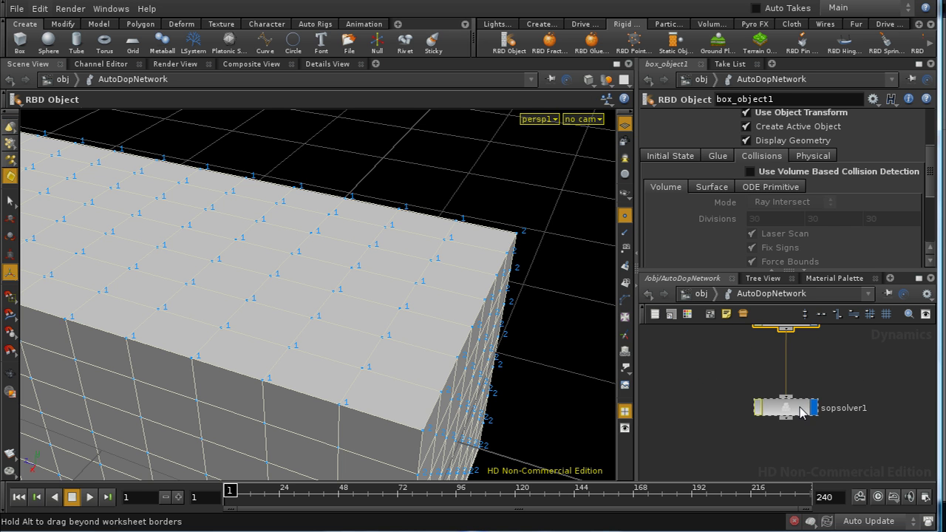
pyautogui.doubleClick(792, 411)
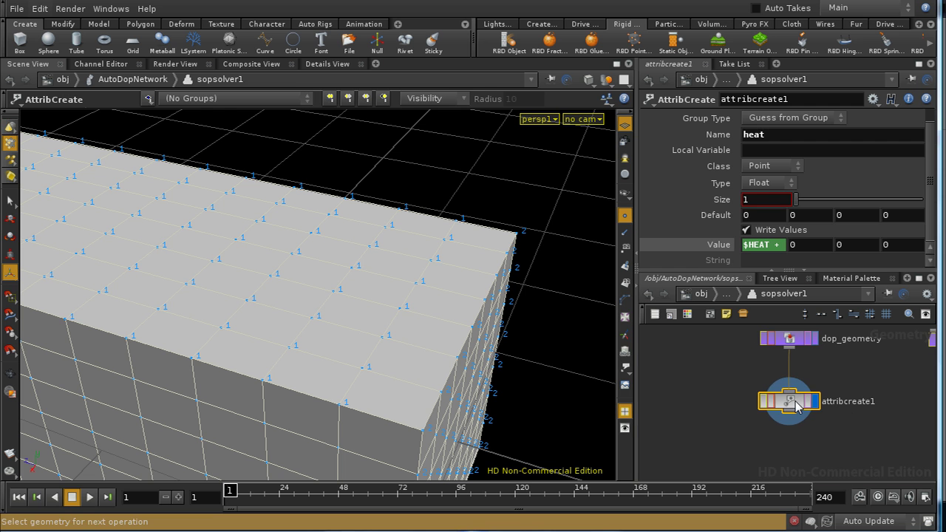
pyautogui.click(797, 405)
pyautogui.press('Delete')
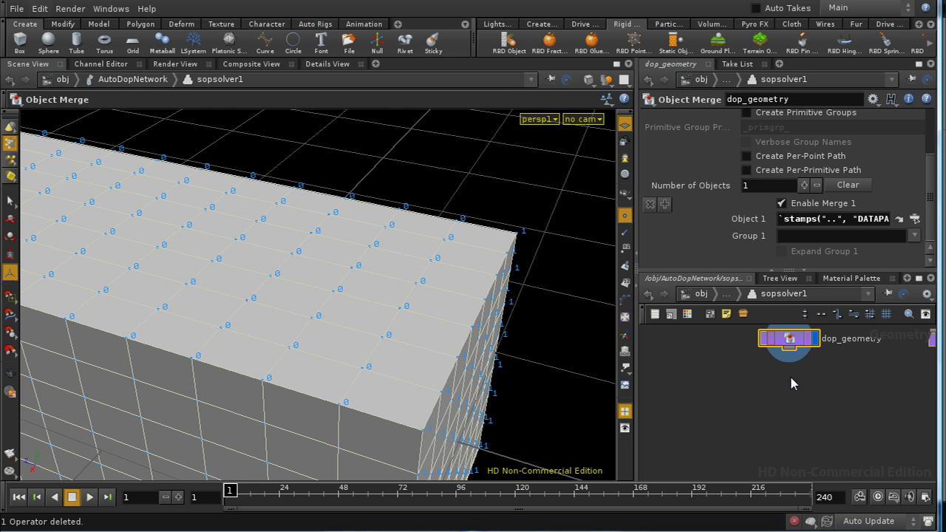
# - Add a VOP SOP node, vopsop1, wired below dop_geometry
pyautogui.press('Tab')
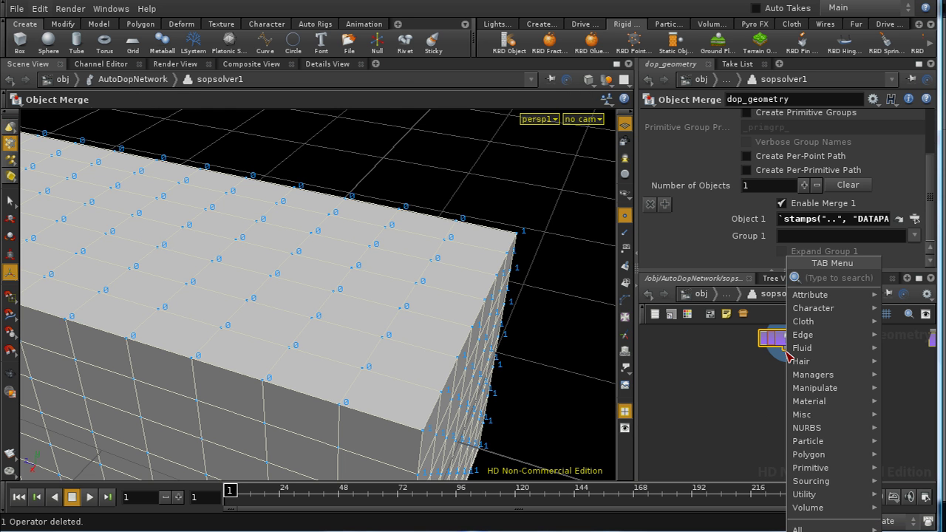
pyautogui.write('vop')
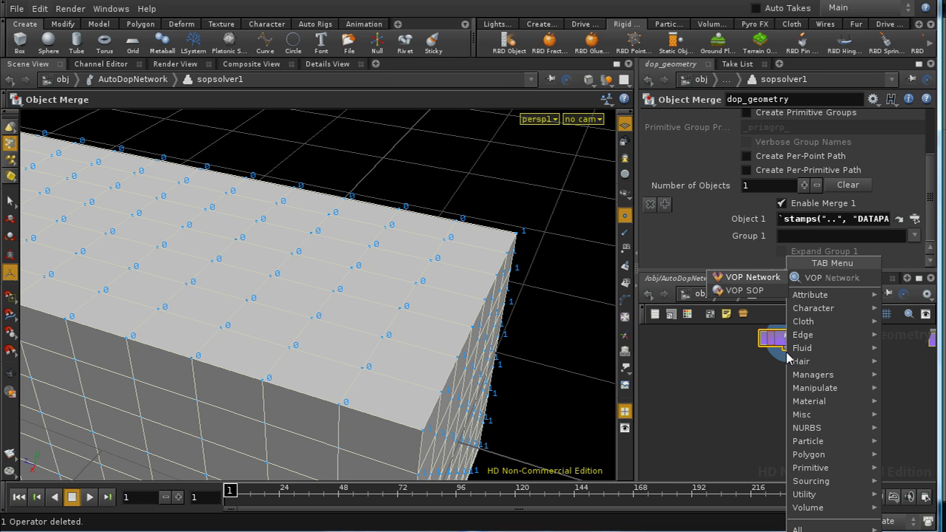
pyautogui.click(777, 342)
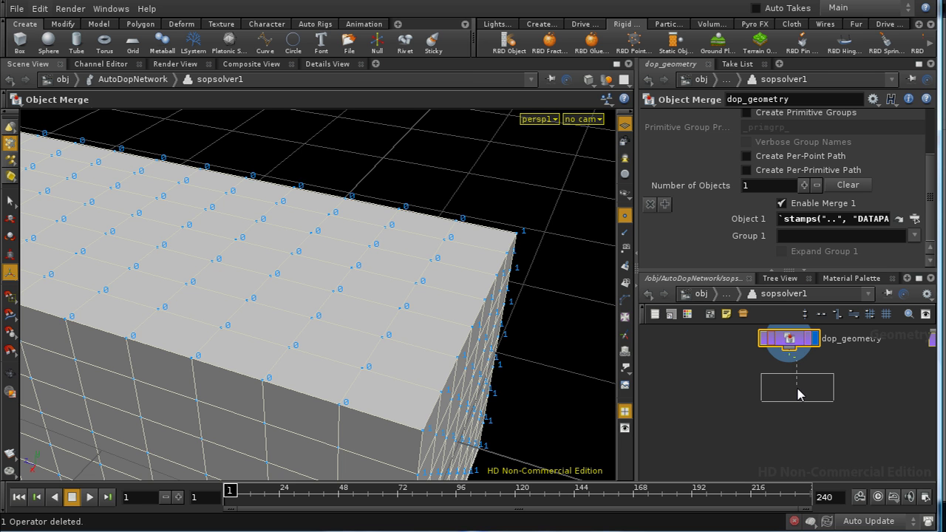
pyautogui.click(794, 392)
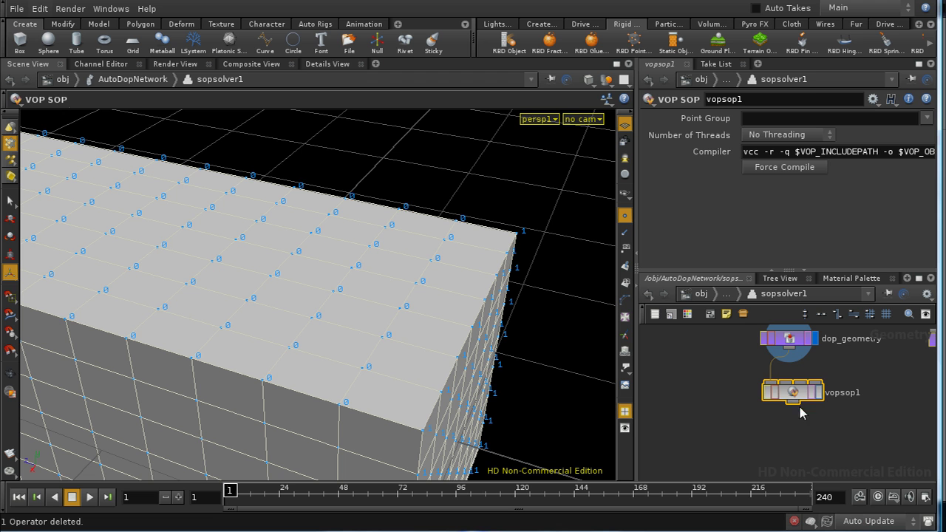
# - Enter vopsop1, maximize the network pane, and spread global1 and output1 apart
pyautogui.doubleClick(801, 396)
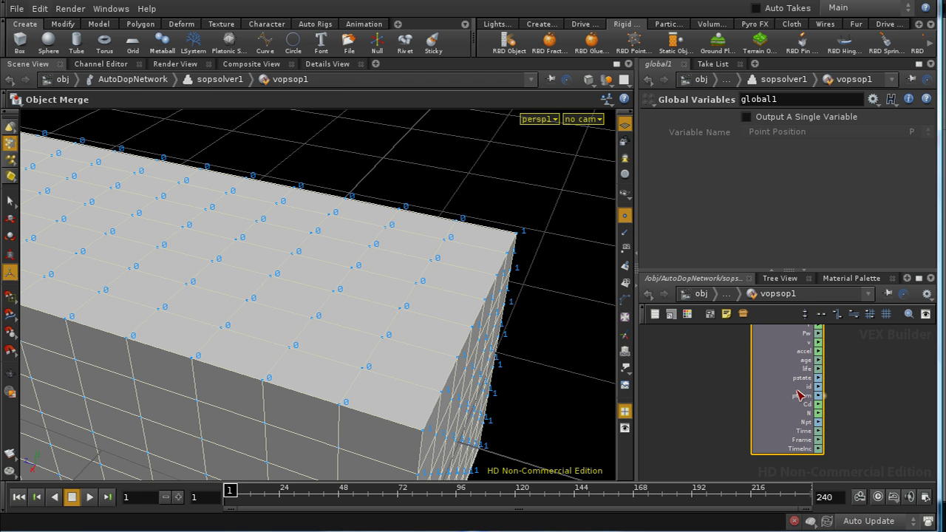
pyautogui.click(919, 278)
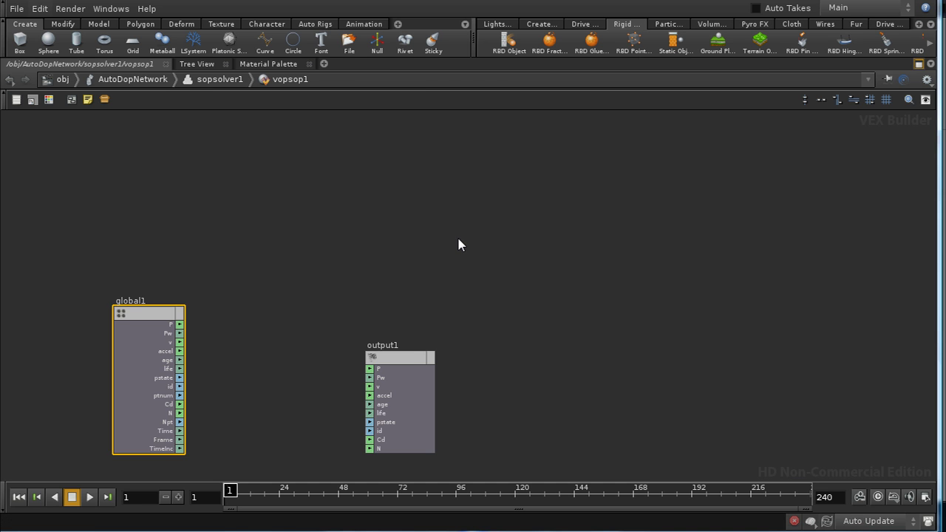
pyautogui.moveTo(458, 239); pyautogui.dragTo(594, 200, button='middle')
pyautogui.moveTo(551, 320); pyautogui.dragTo(800, 258)
pyautogui.press('l')
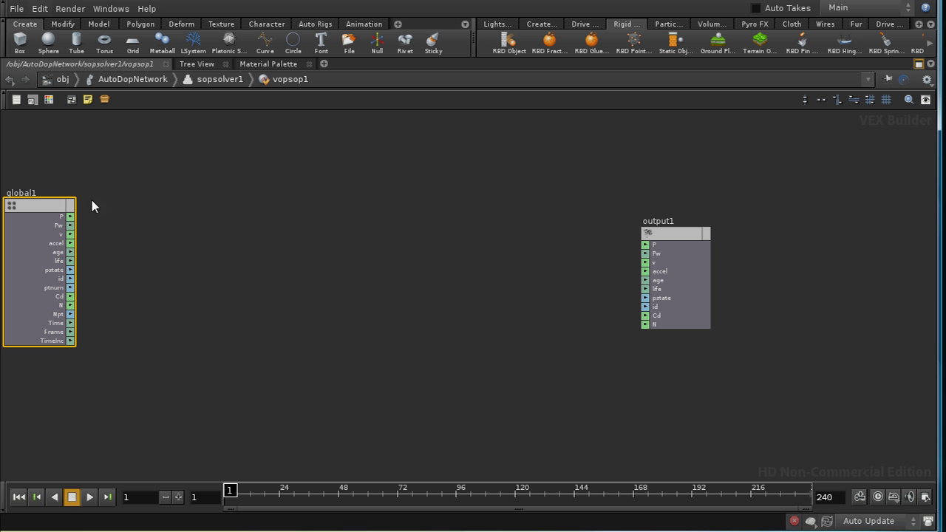
pyautogui.moveTo(43, 205); pyautogui.dragTo(131, 199)
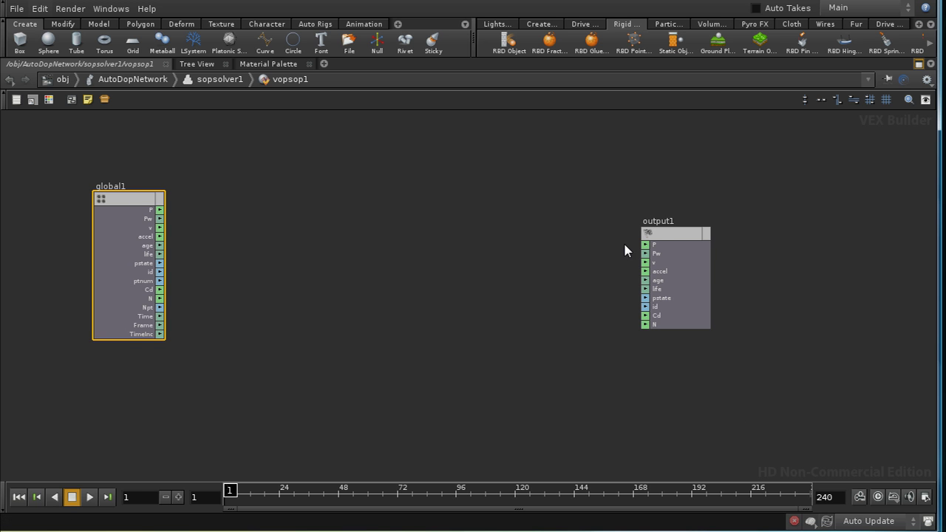
pyautogui.moveTo(657, 236); pyautogui.dragTo(685, 223)
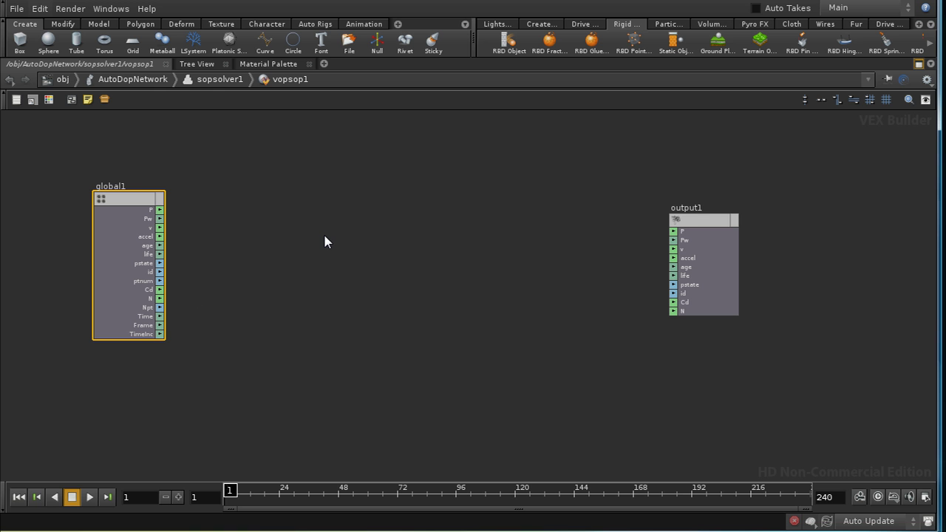
# - Add a Neighbour Count node and wire global1's ptnum into its ptnum input
pyautogui.press('Tab')
pyautogui.write('ne')
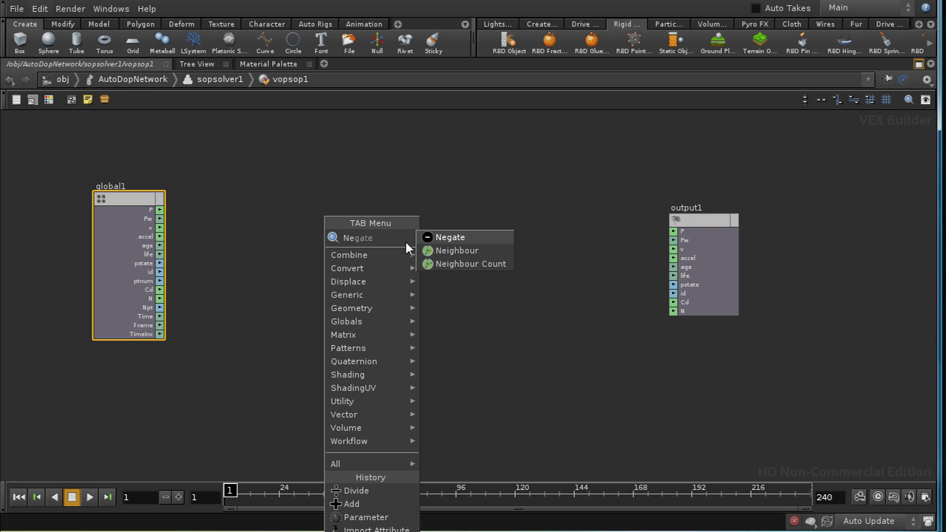
pyautogui.click(430, 263)
pyautogui.click(331, 254)
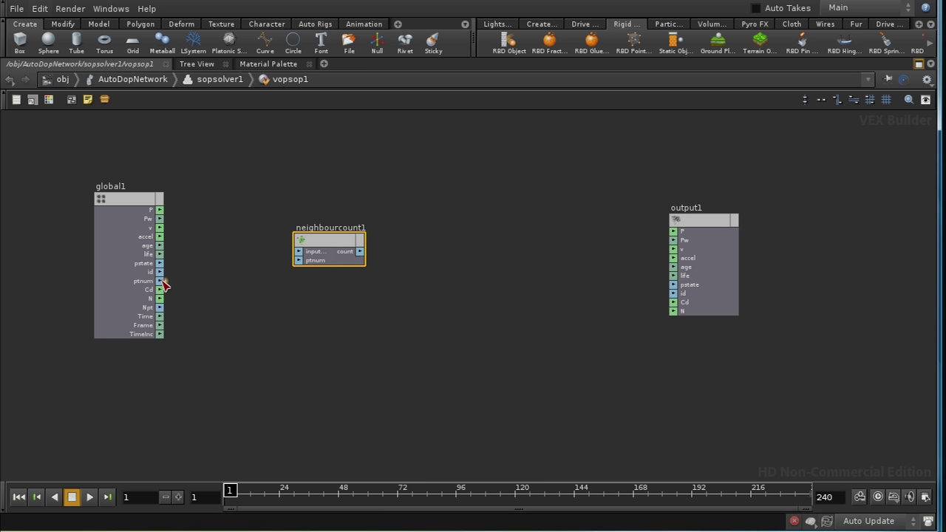
pyautogui.moveTo(159, 281); pyautogui.dragTo(298, 263)
# - Tidy the layout: move neighbourcount1 nearer global1 and output1 further right
pyautogui.moveTo(338, 342); pyautogui.dragTo(338, 332, button='middle')
pyautogui.moveTo(333, 246); pyautogui.dragTo(288, 244)
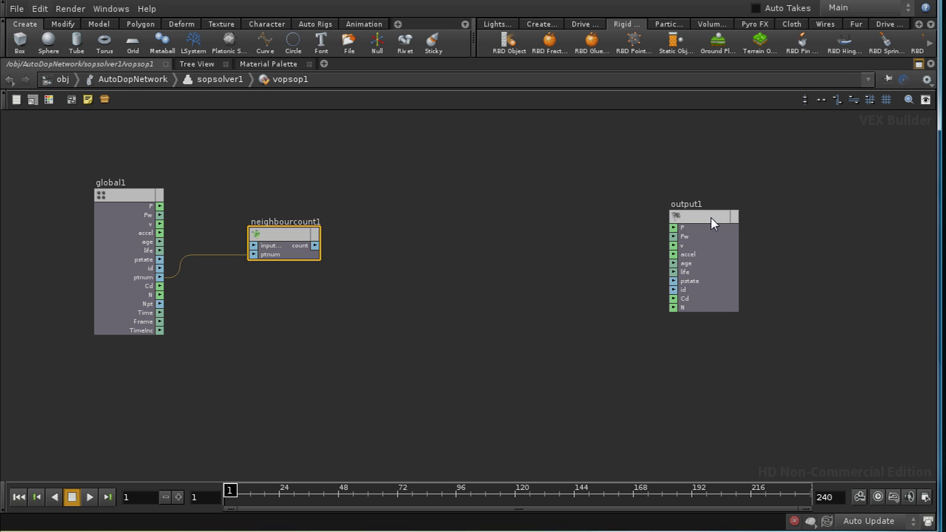
pyautogui.moveTo(711, 218); pyautogui.dragTo(783, 215)
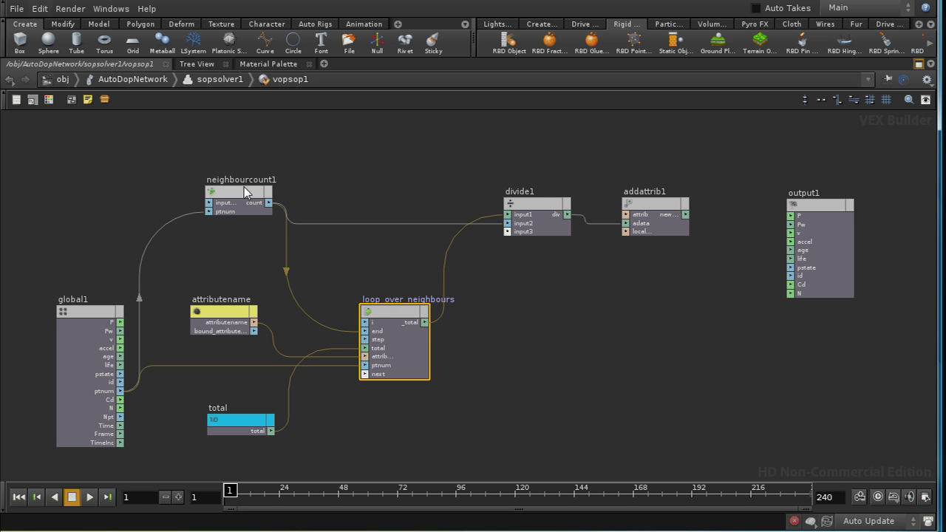
# - Inspect loop_over_neighbours, move the total node left, and review attributename and addattrib1
pyautogui.doubleClick(383, 315)
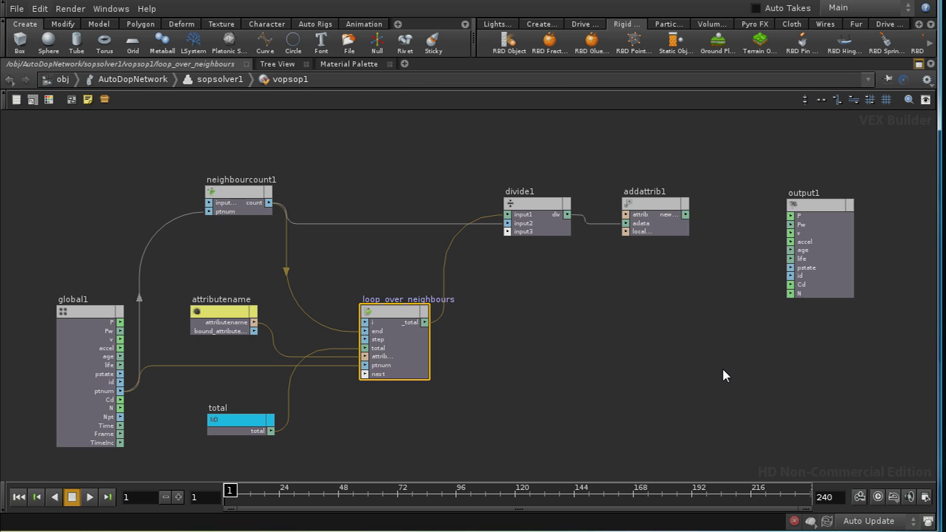
pyautogui.moveTo(231, 423); pyautogui.dragTo(205, 423)
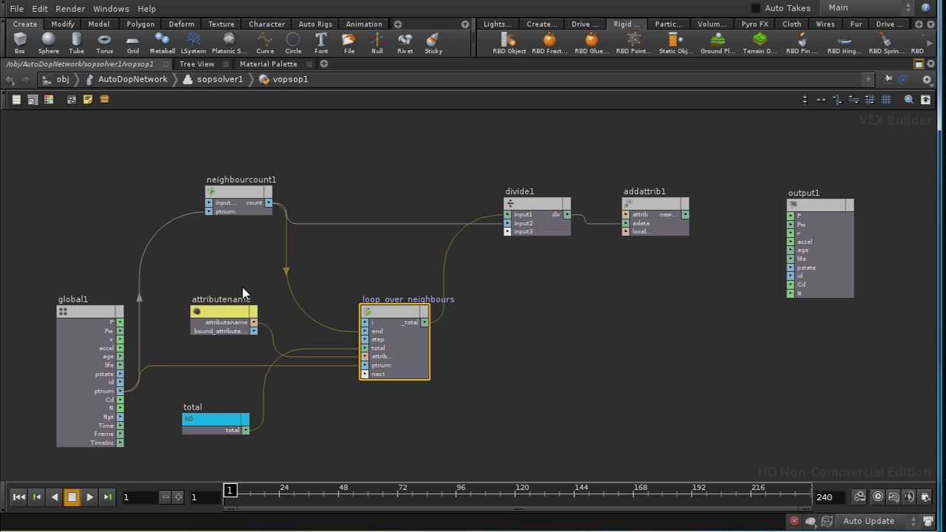
pyautogui.click(229, 312)
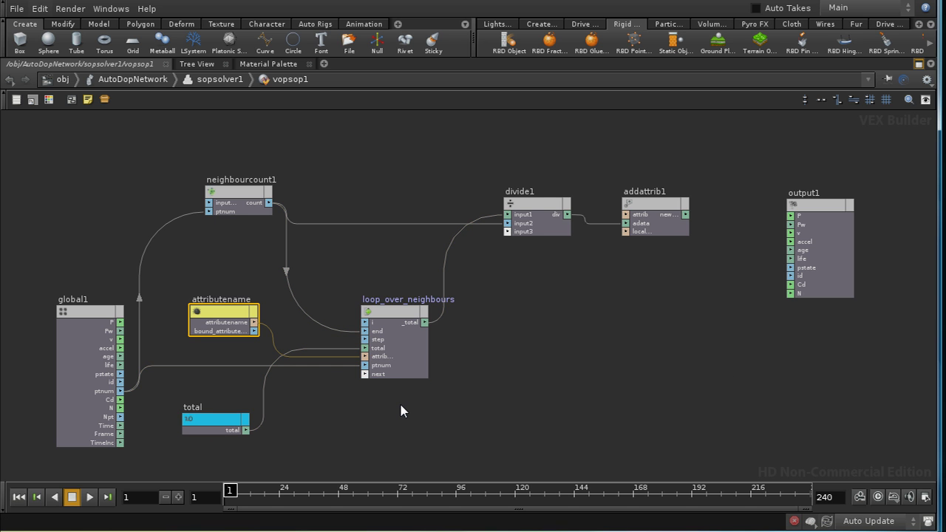
pyautogui.moveTo(510, 374); pyautogui.dragTo(463, 403, button='middle')
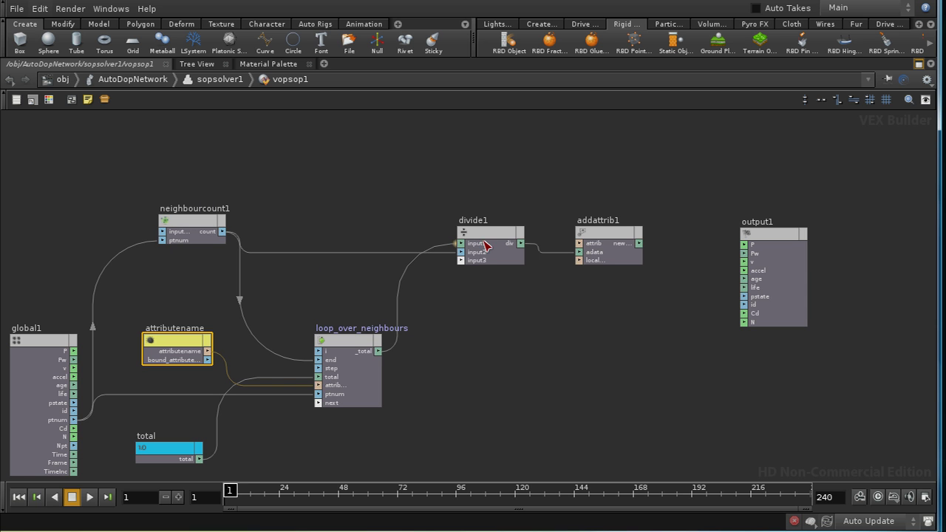
pyautogui.moveTo(522, 309); pyautogui.dragTo(543, 323, button='middle')
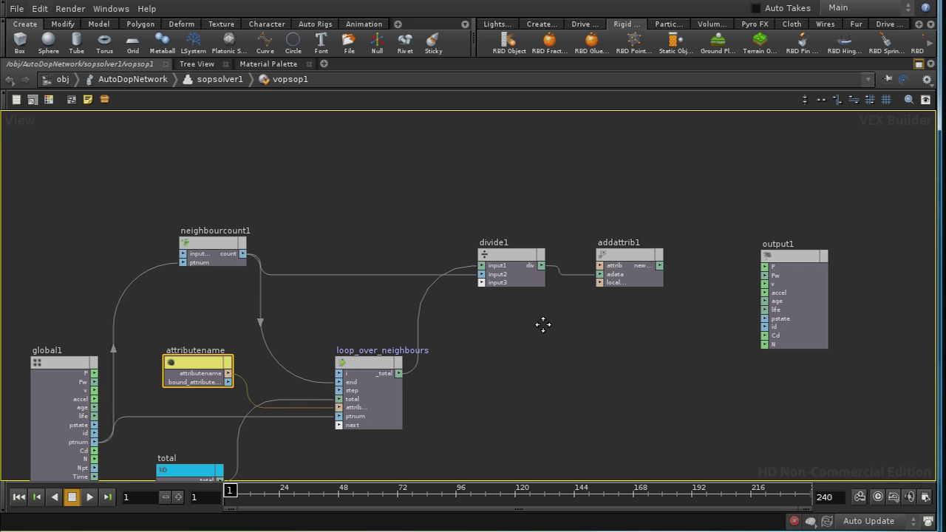
pyautogui.click(633, 253)
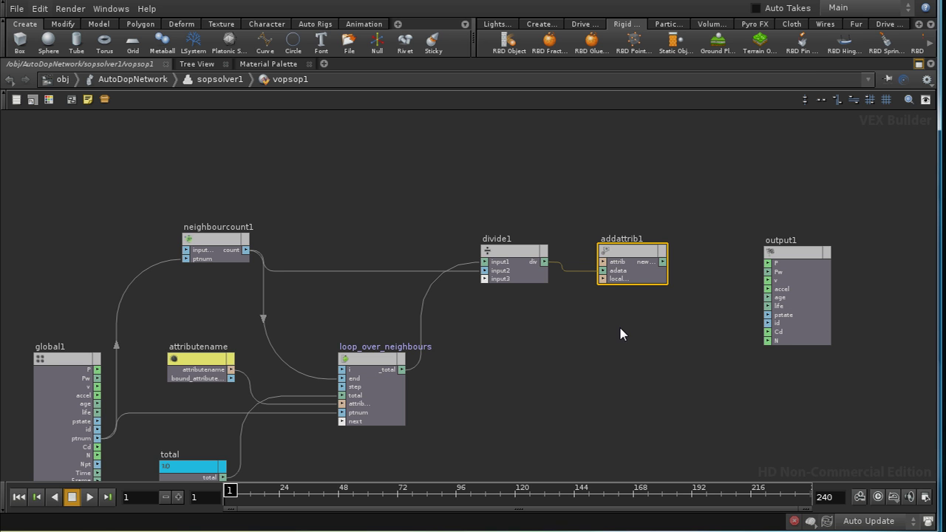
# - Go up to the object level and dive into box_object1
pyautogui.press('u')
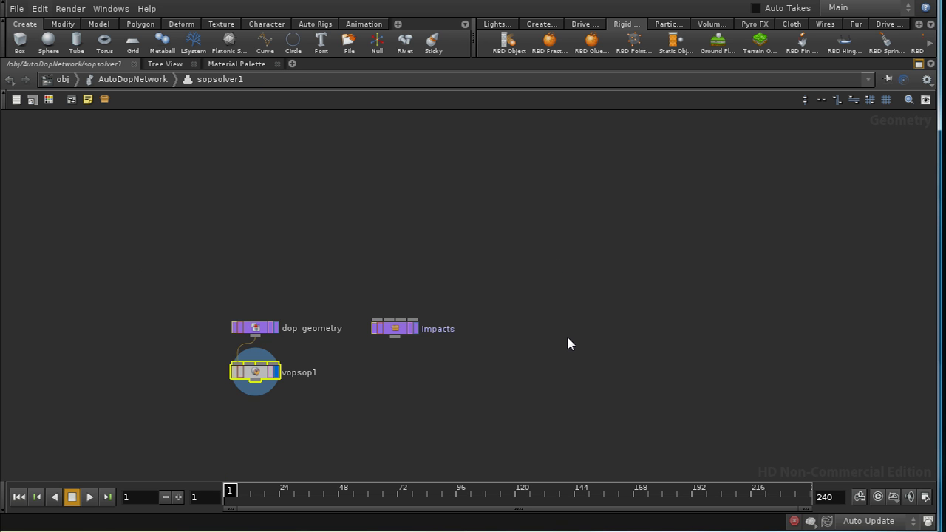
pyautogui.press('u')
pyautogui.press('u')
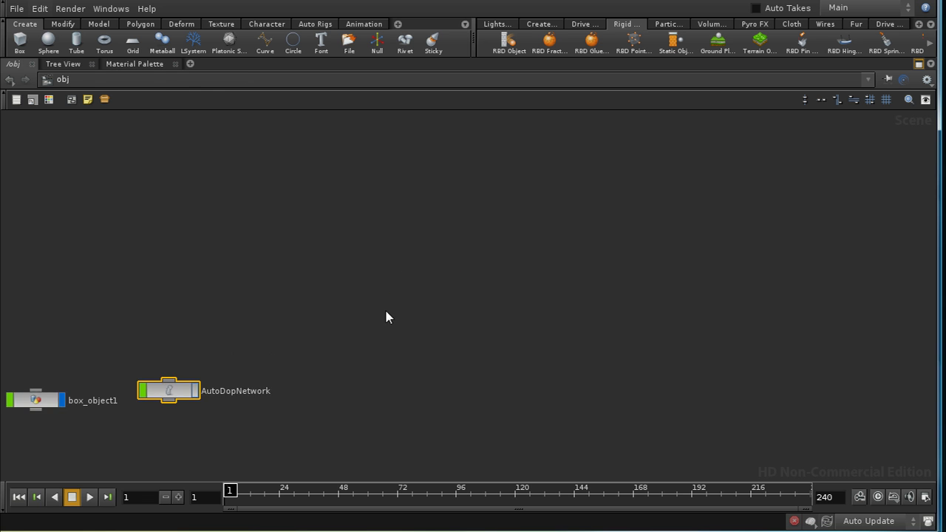
pyautogui.doubleClick(401, 358)
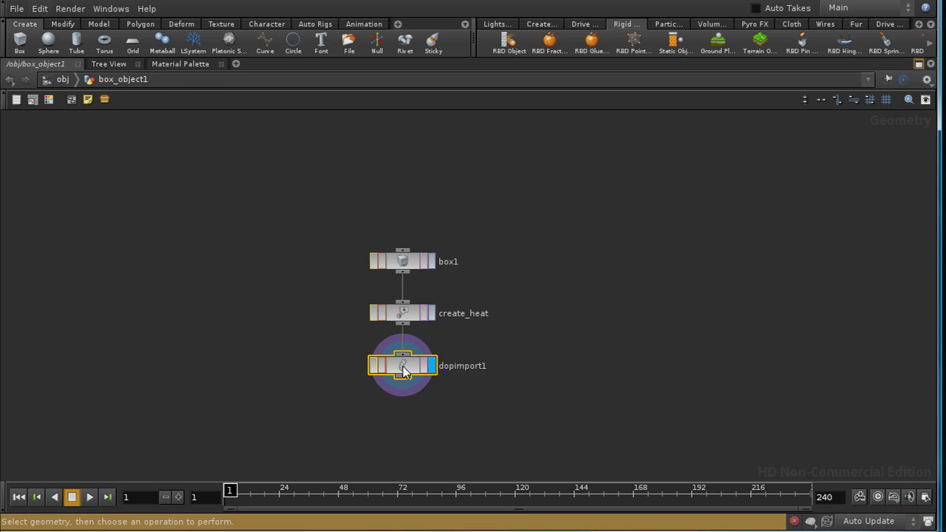
# - Check dopimport1's heat and average values in the spreadsheet's Details View, then return to /obj
pyautogui.click(920, 64)
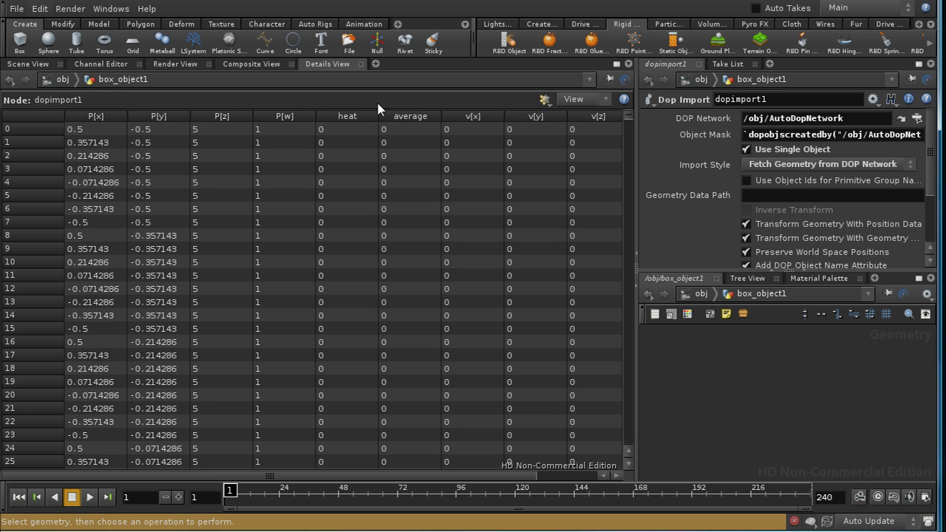
pyautogui.moveTo(630, 121); pyautogui.dragTo(664, 444)
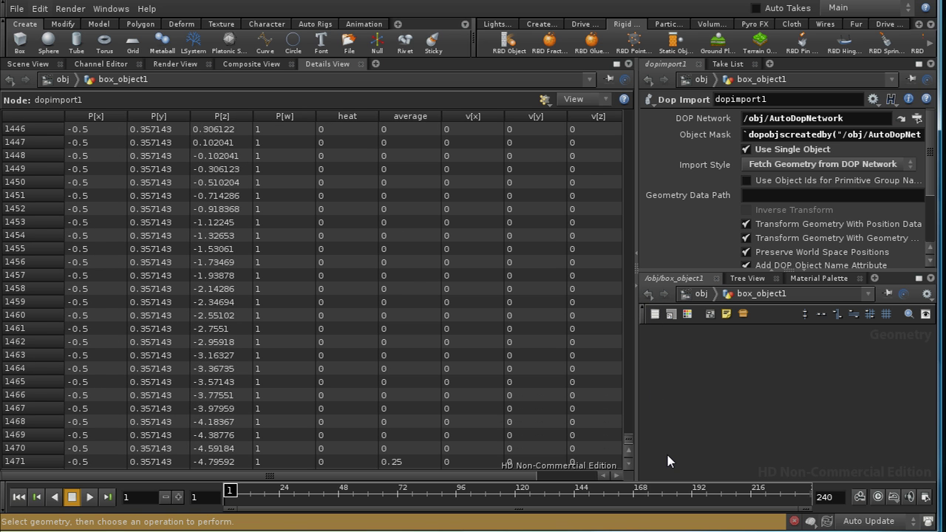
pyautogui.press('u')
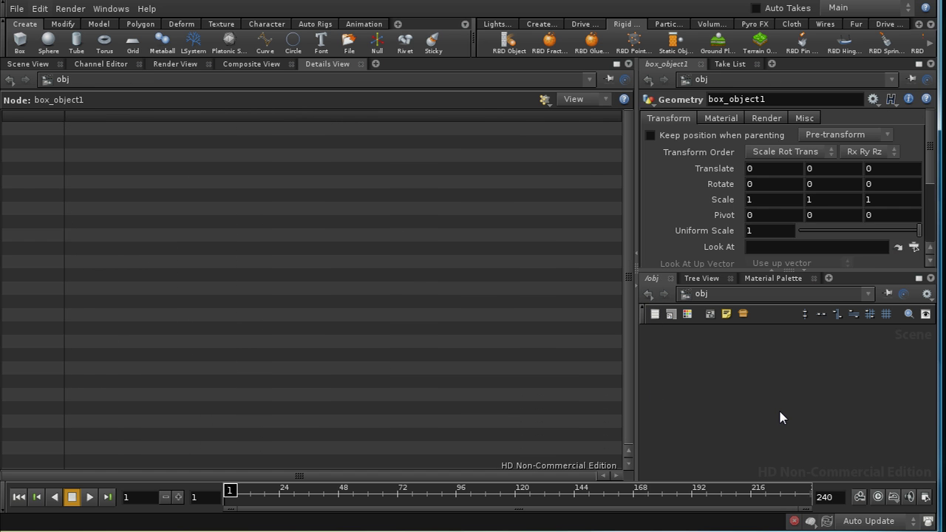
# - Enter AutoDopNetwork from the obj network and maximize the network editor
pyautogui.click(732, 298)
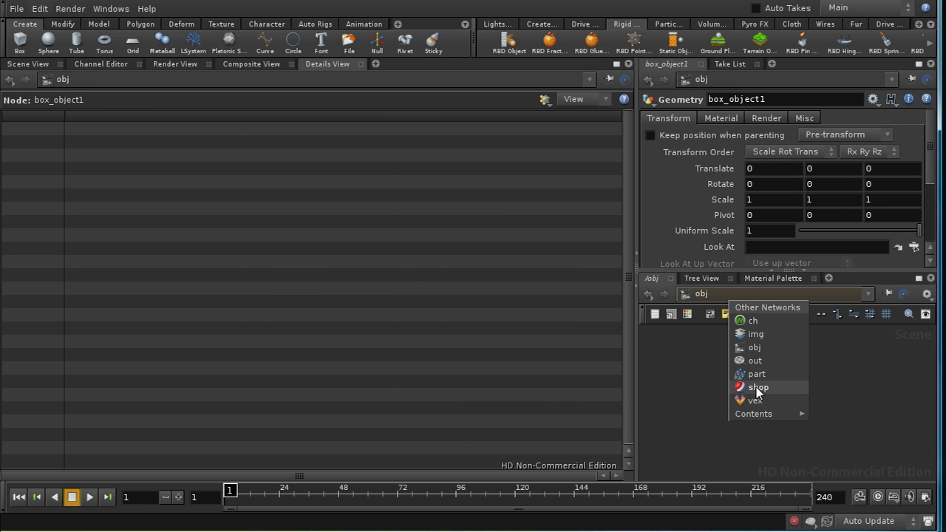
pyautogui.click(754, 347)
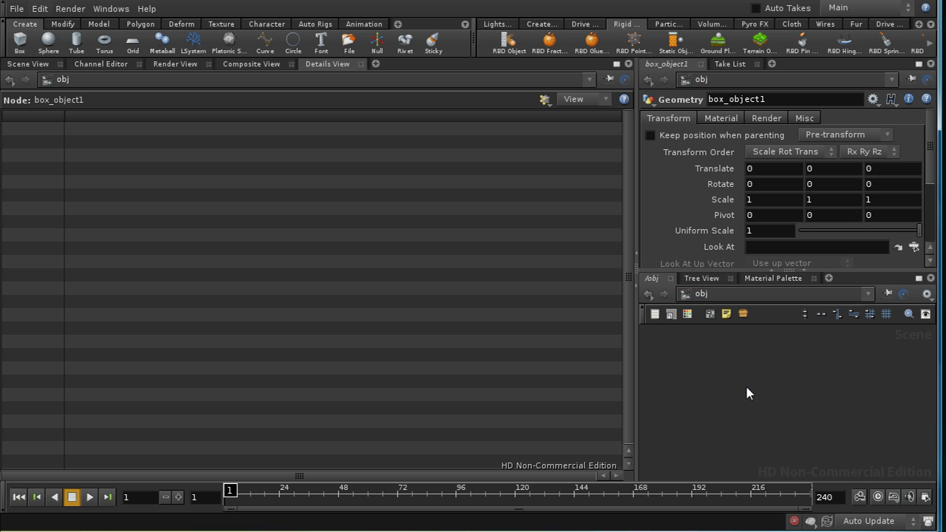
pyautogui.doubleClick(812, 399)
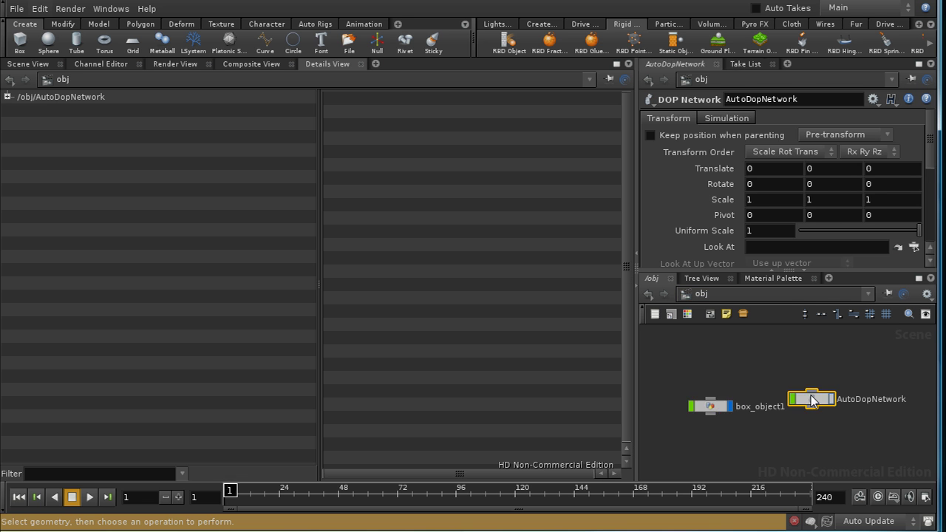
pyautogui.click(919, 278)
# - Dive through sopsolver1 into vopsop1 and move output1 further right
pyautogui.doubleClick(440, 372)
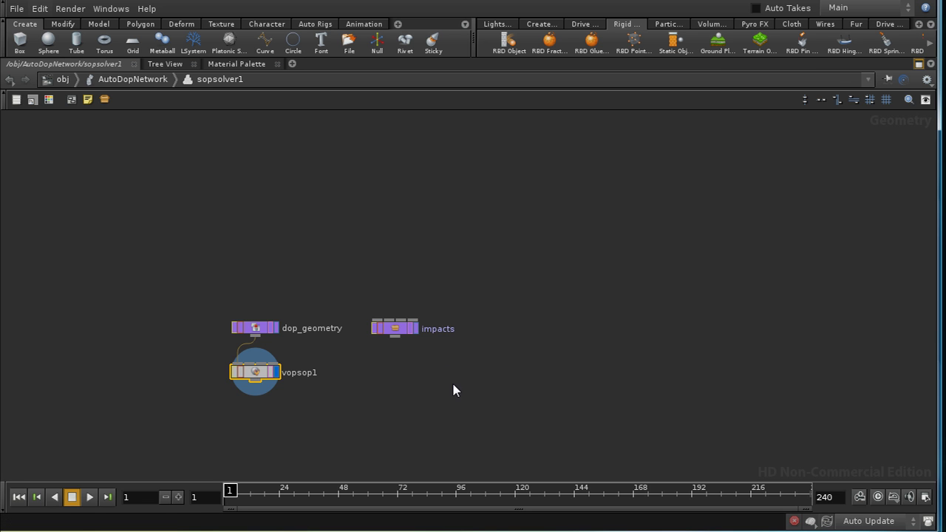
pyautogui.doubleClick(258, 372)
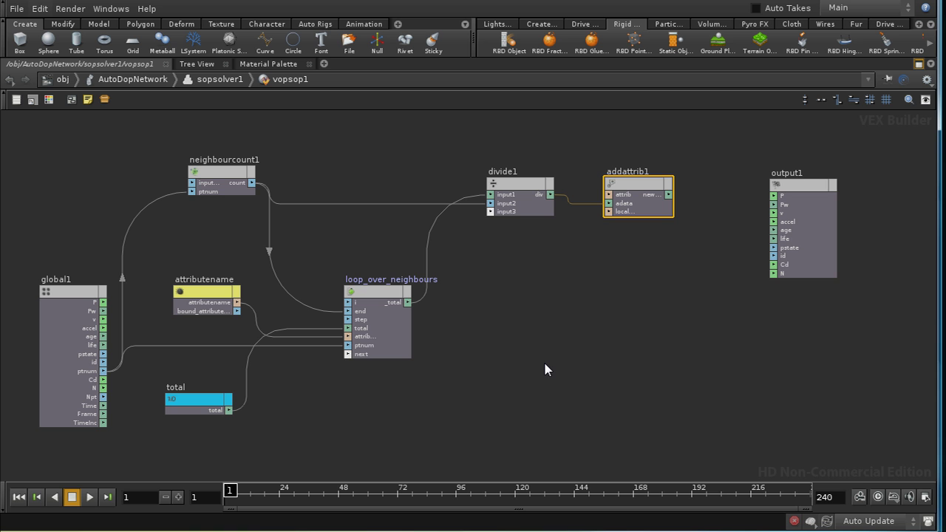
pyautogui.moveTo(544, 372); pyautogui.dragTo(482, 372, button='middle')
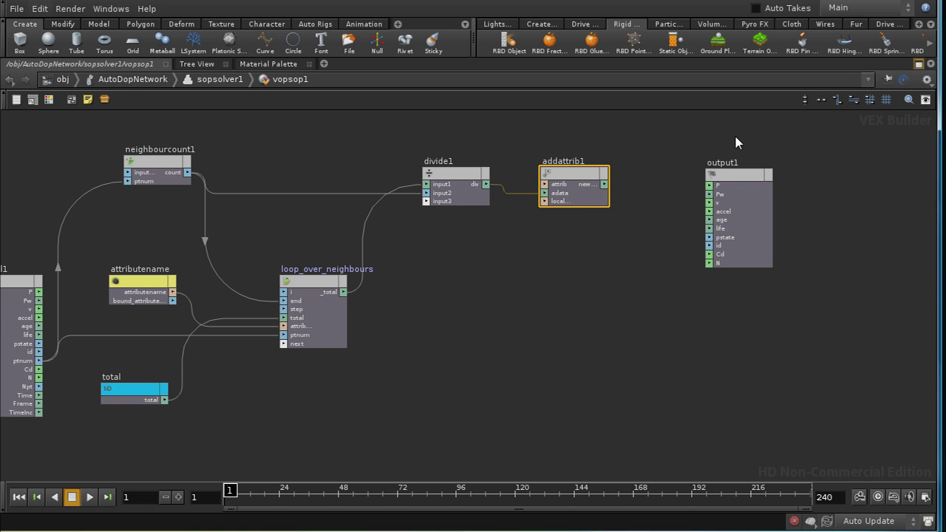
pyautogui.moveTo(738, 176); pyautogui.dragTo(857, 211)
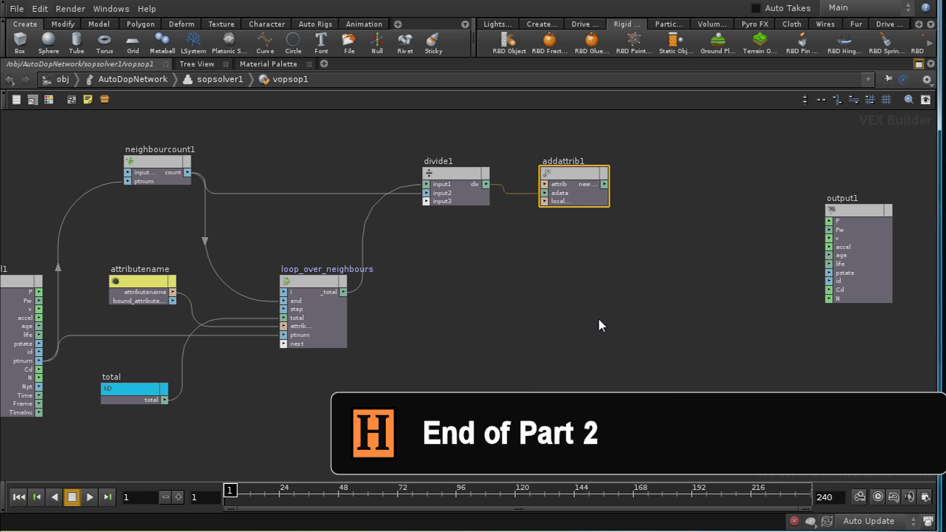